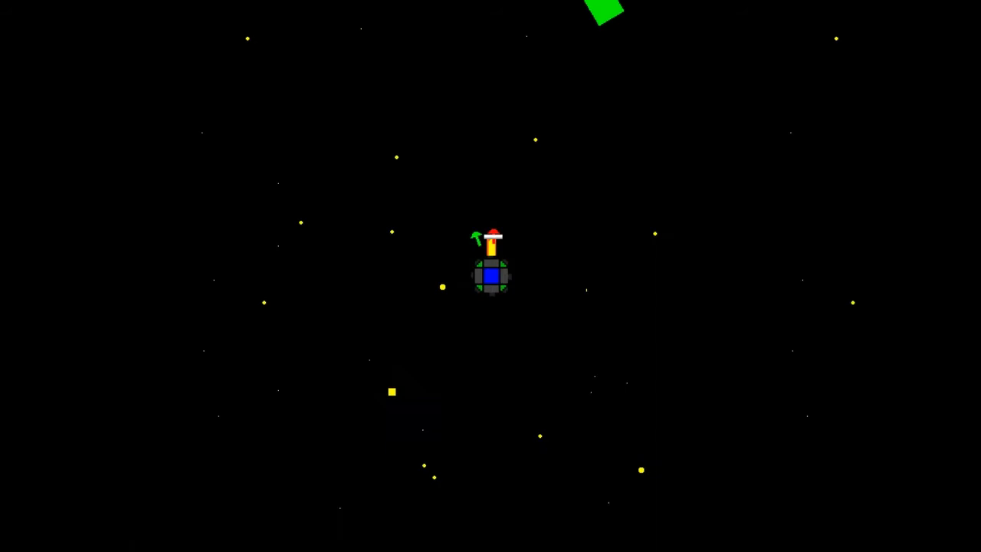
# - Rotate the ship to face the drifting green enemies until it is destroyed
pyautogui.press('Right')
pyautogui.press('Right')
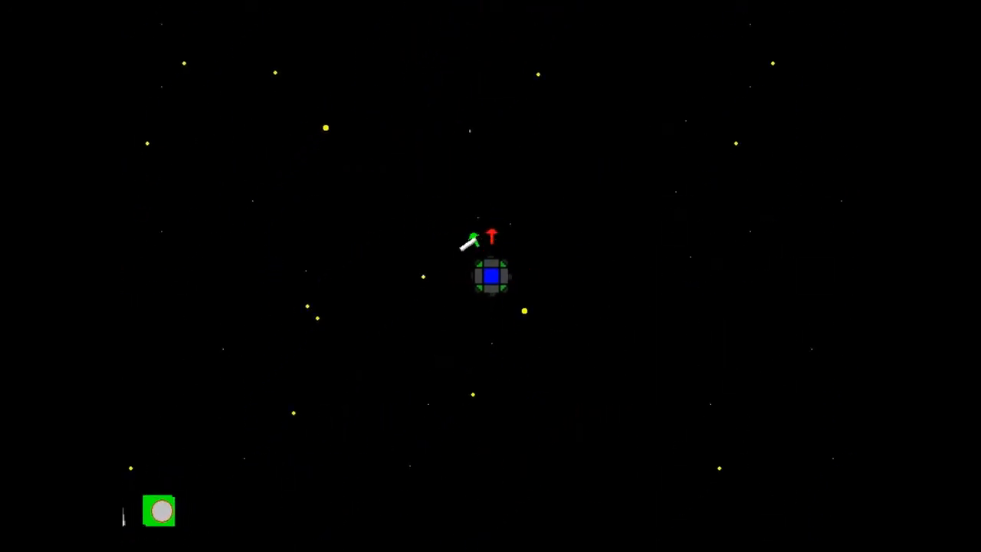
pyautogui.press('Down')
pyautogui.press('Left')
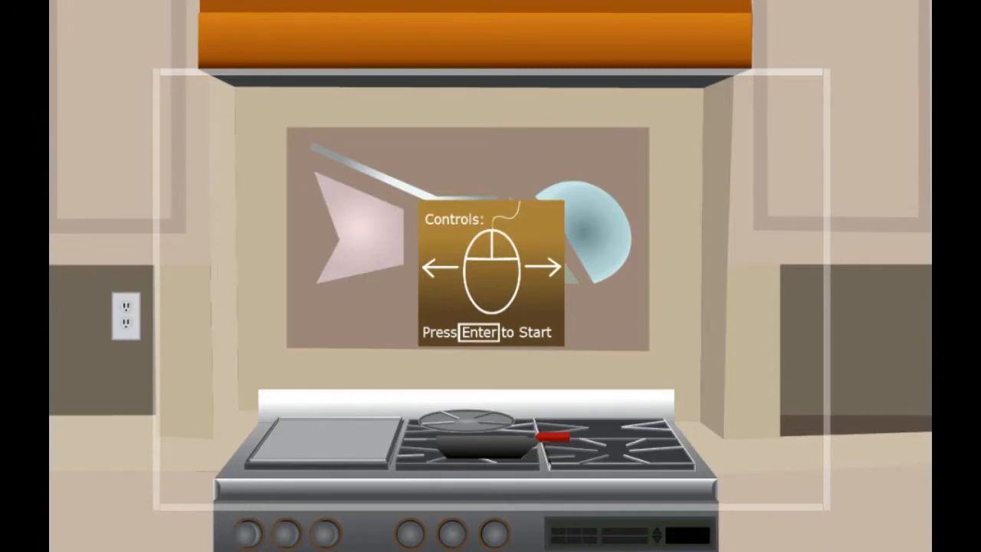
# - Start Eggie and slide the frying pan between burners to catch the first falling eggs
pyautogui.press('Return')
pyautogui.press('Right')
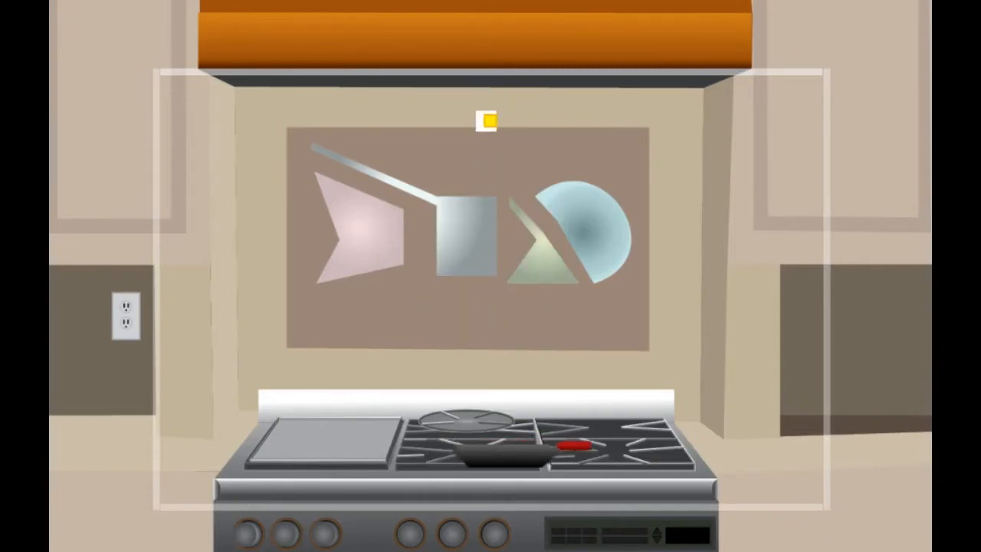
pyautogui.press('Left')
pyautogui.press('Right')
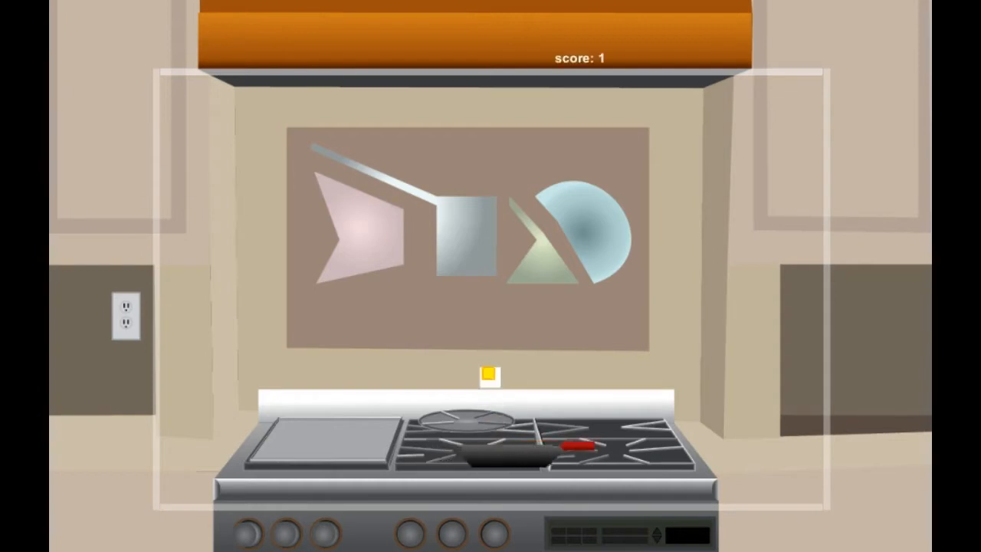
pyautogui.press('Left')
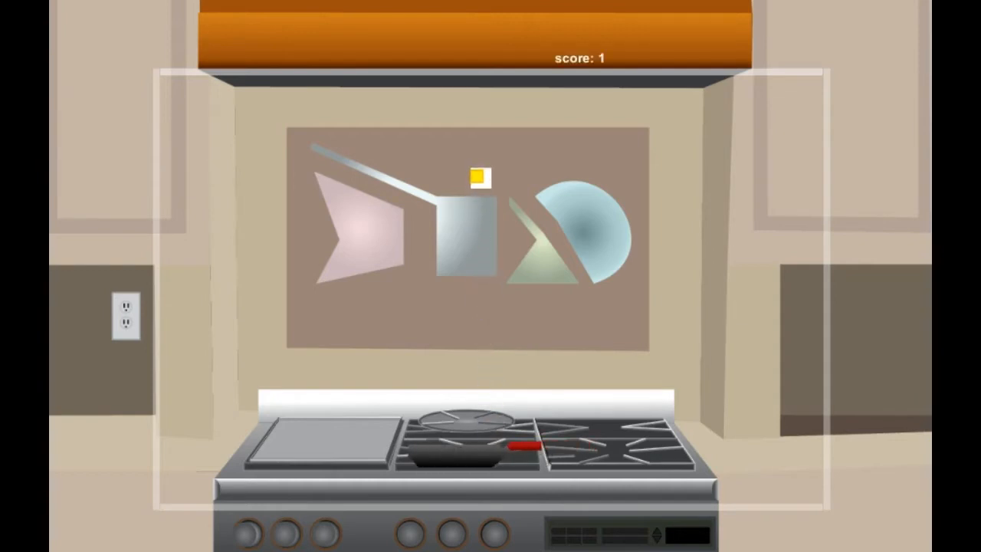
pyautogui.press('Left')
pyautogui.press('Right')
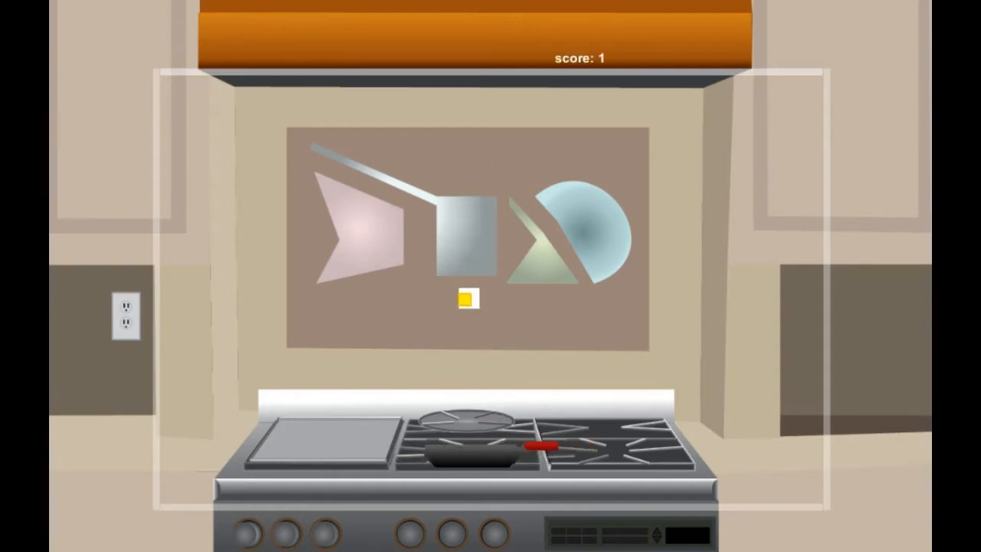
pyautogui.press('Left')
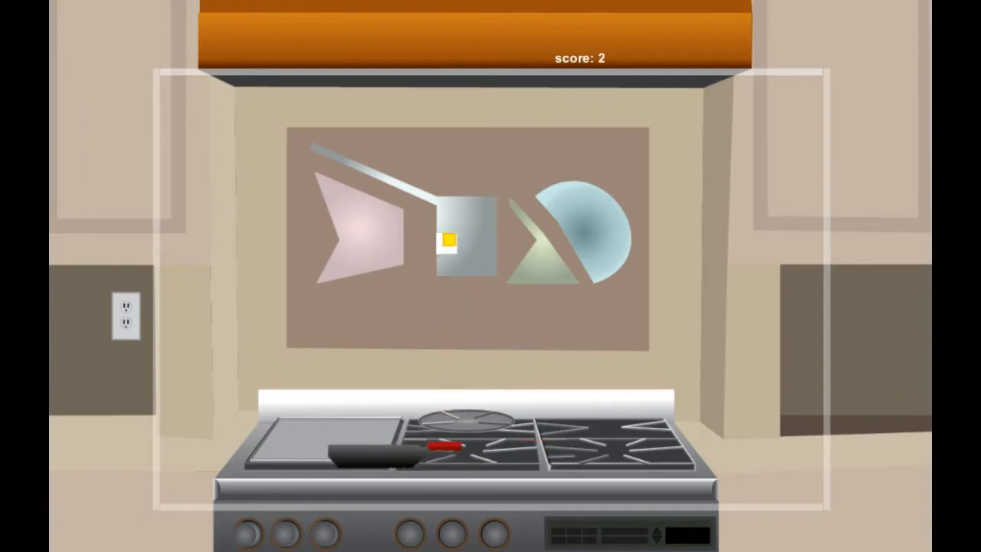
pyautogui.press('Right')
pyautogui.press('Left')
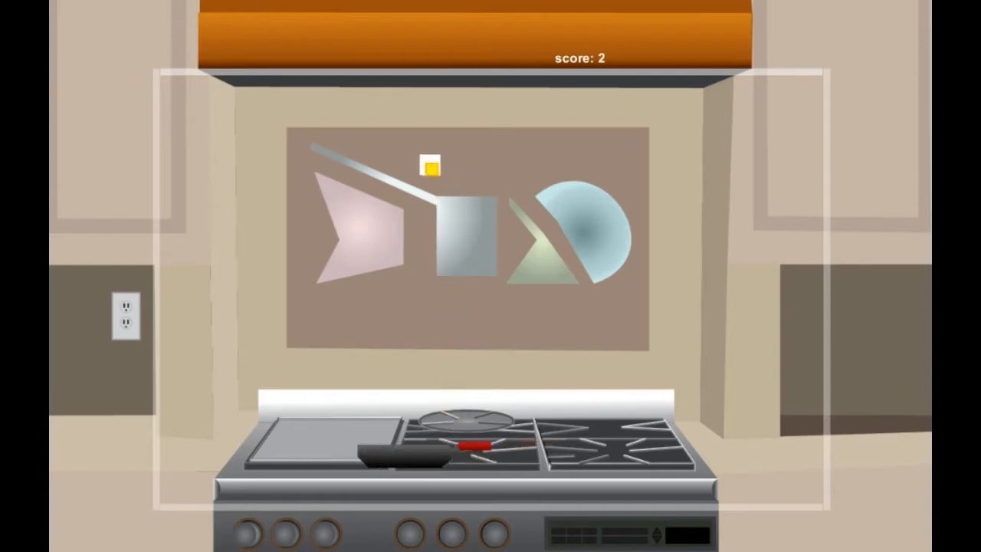
pyautogui.press('Right')
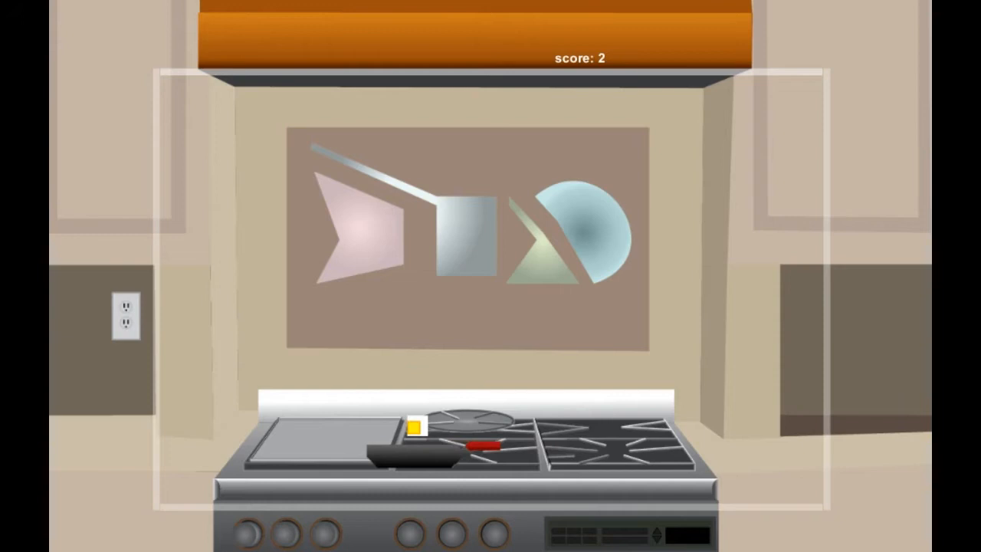
pyautogui.press('Left')
pyautogui.press('Right')
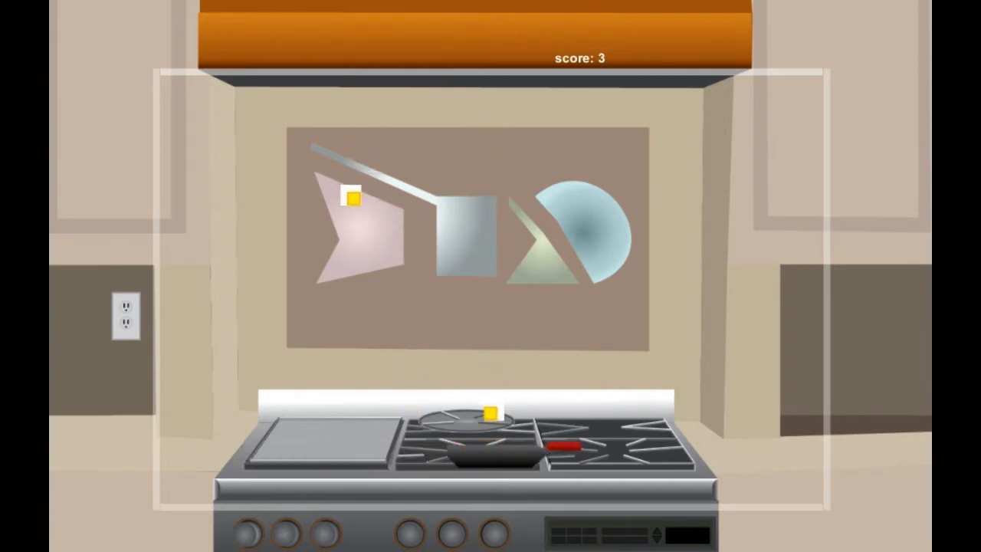
pyautogui.press('Left')
pyautogui.press('Left')
pyautogui.press('Right')
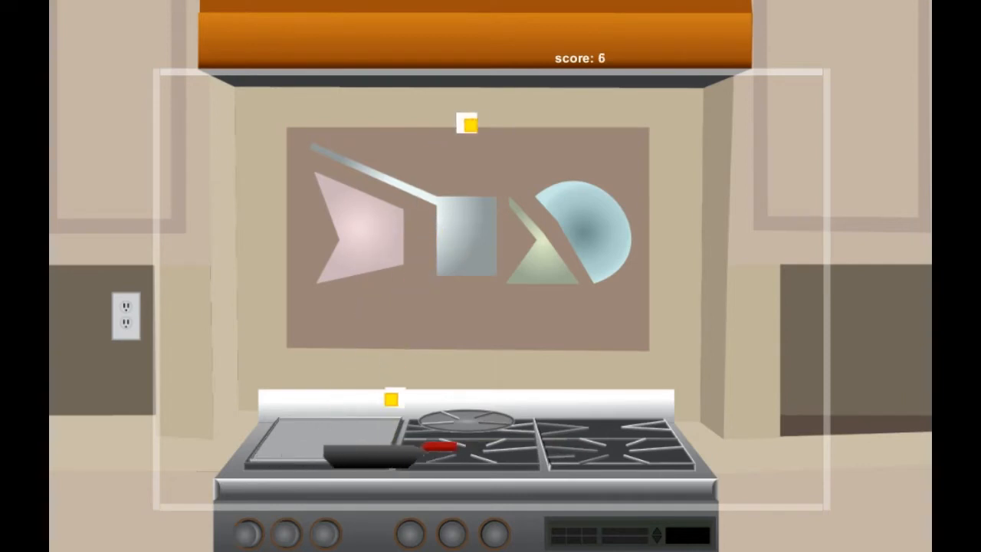
# - Keep chasing eggs across the stove from the right burner to the far left, raising the score
pyautogui.press('Right')
pyautogui.press('Right')
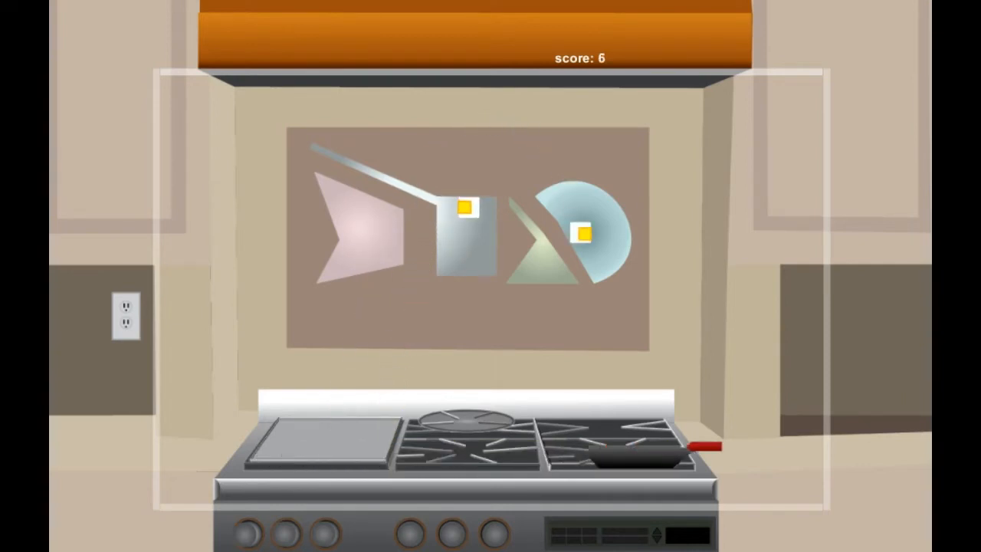
pyautogui.press('Right')
pyautogui.press('Left')
pyautogui.press('Left')
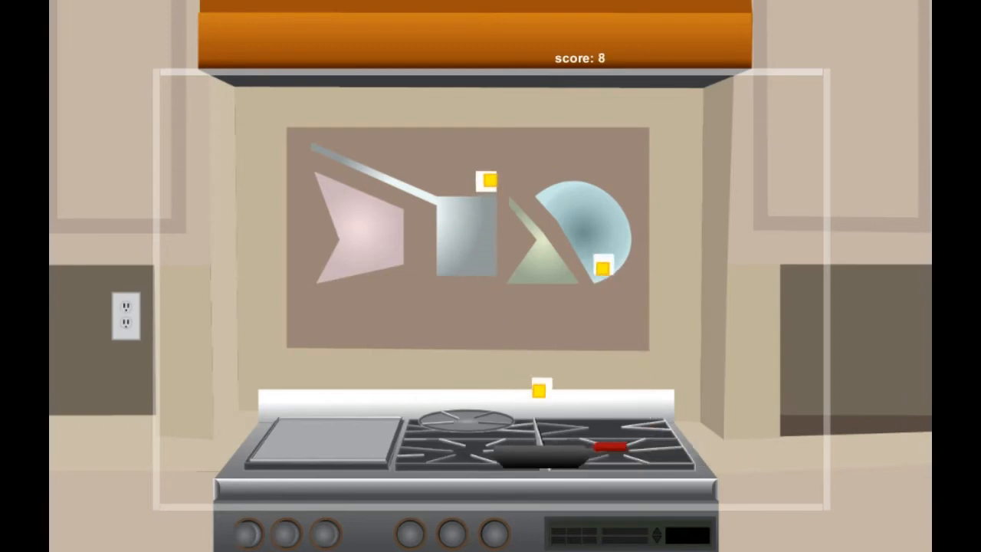
pyautogui.press('Left')
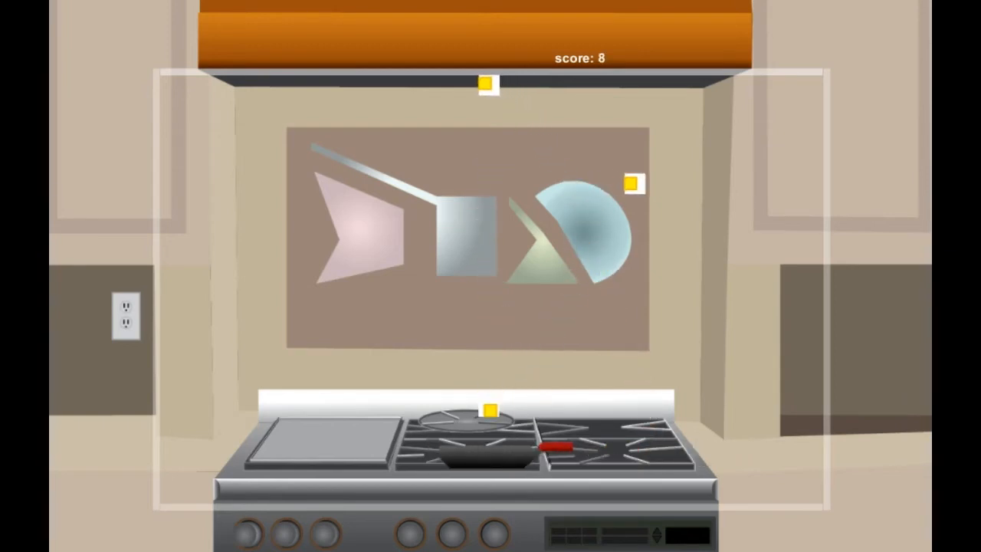
pyautogui.press('Right')
pyautogui.press('Right')
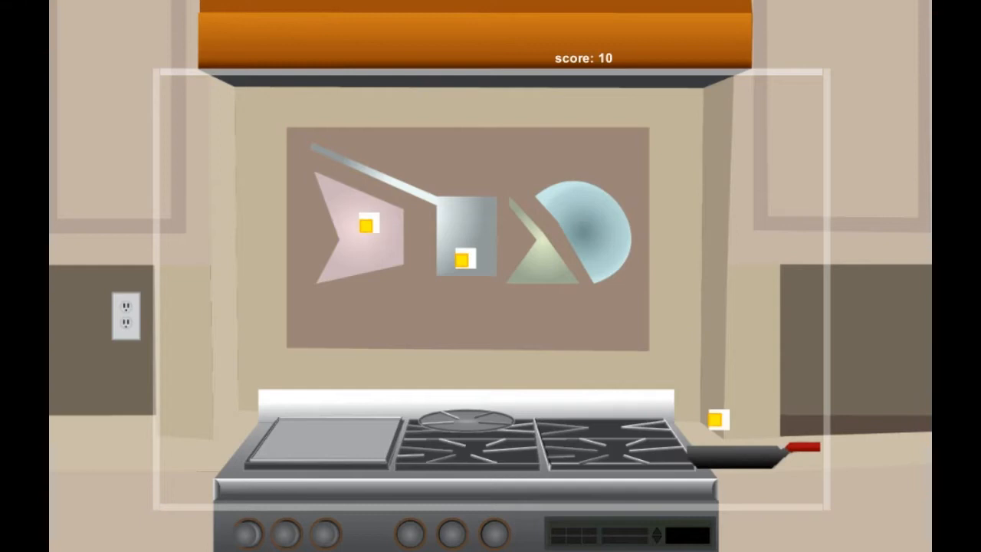
pyautogui.press('Left')
pyautogui.press('Right')
pyautogui.press('Left')
pyautogui.press('Right')
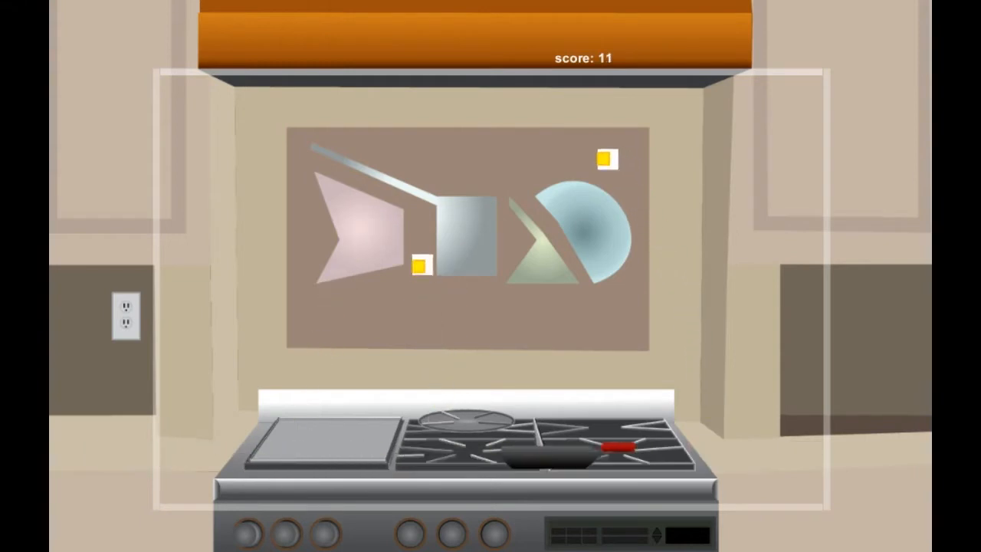
pyautogui.press('Right')
pyautogui.press('Left')
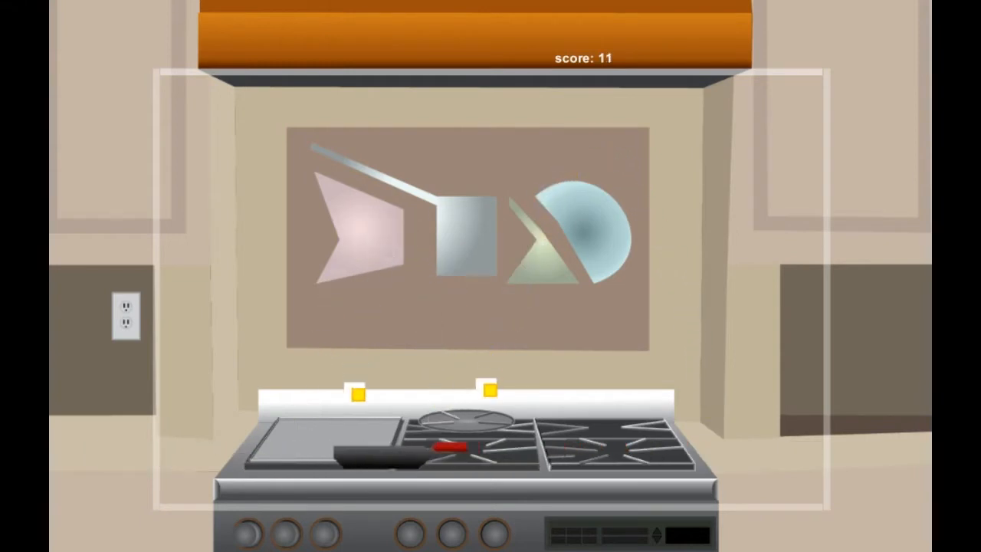
pyautogui.press('Right')
pyautogui.press('Left')
pyautogui.press('Right')
pyautogui.press('Left')
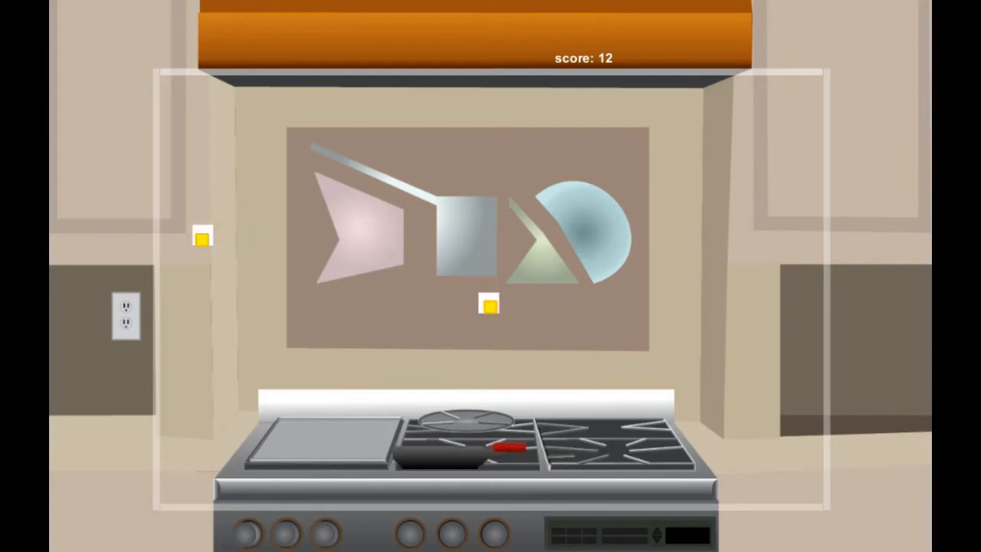
pyautogui.press('Right')
pyautogui.press('Left')
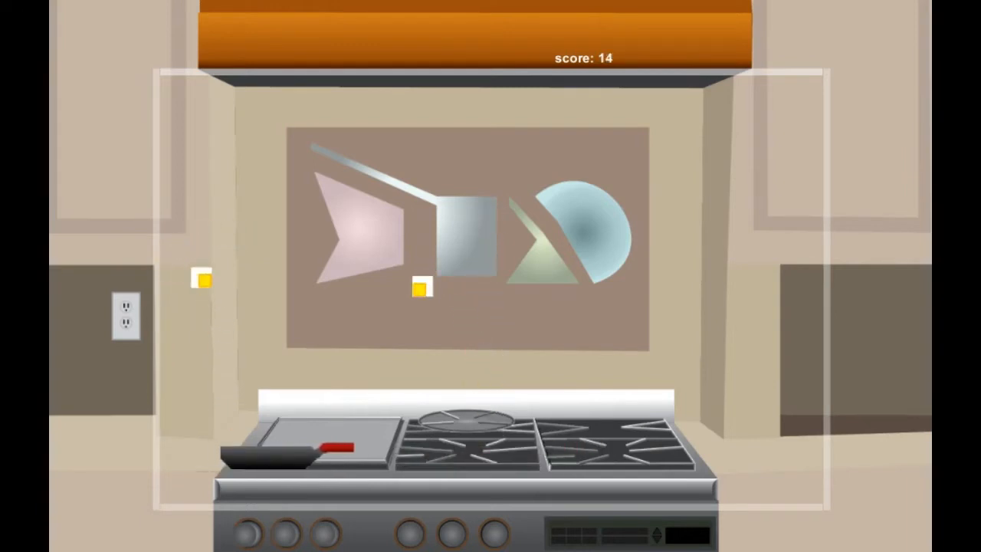
pyautogui.press('Right')
pyautogui.press('Left')
pyautogui.press('Right')
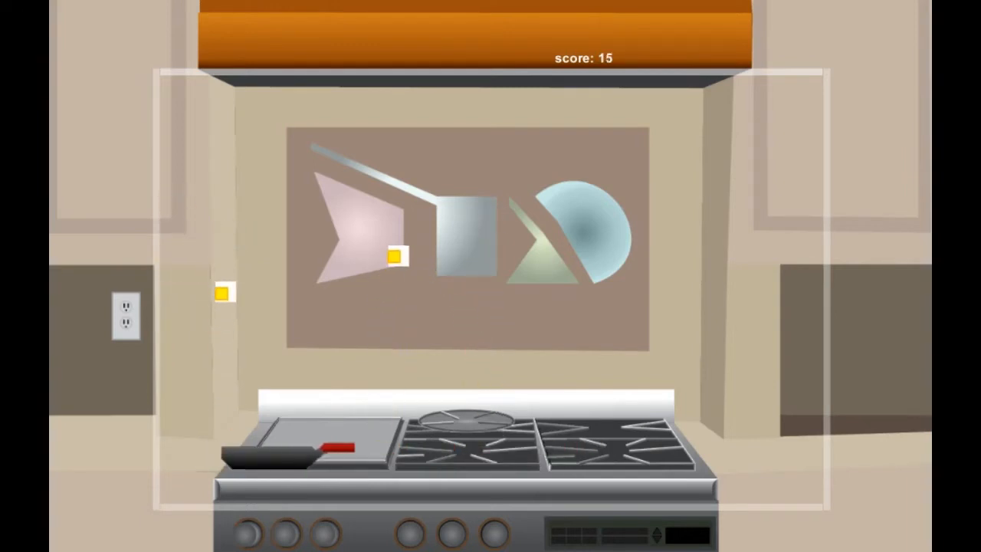
pyautogui.press('Left')
pyautogui.press('Right')
pyautogui.press('Right')
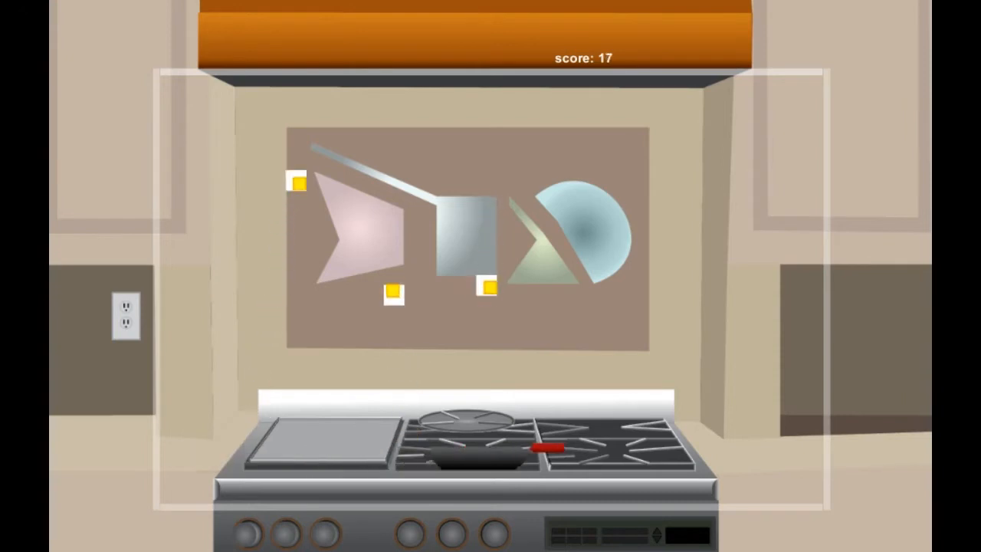
# - Catch the remaining eggs with the pan until the score reaches 36
pyautogui.press('Left')
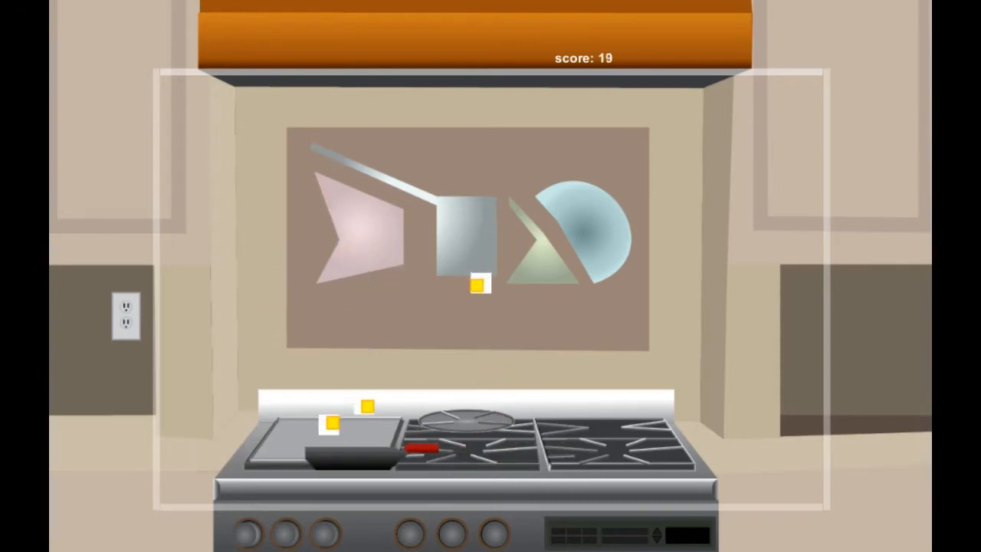
pyautogui.press('Right')
pyautogui.press('Right')
pyautogui.press('Left')
pyautogui.press('Right')
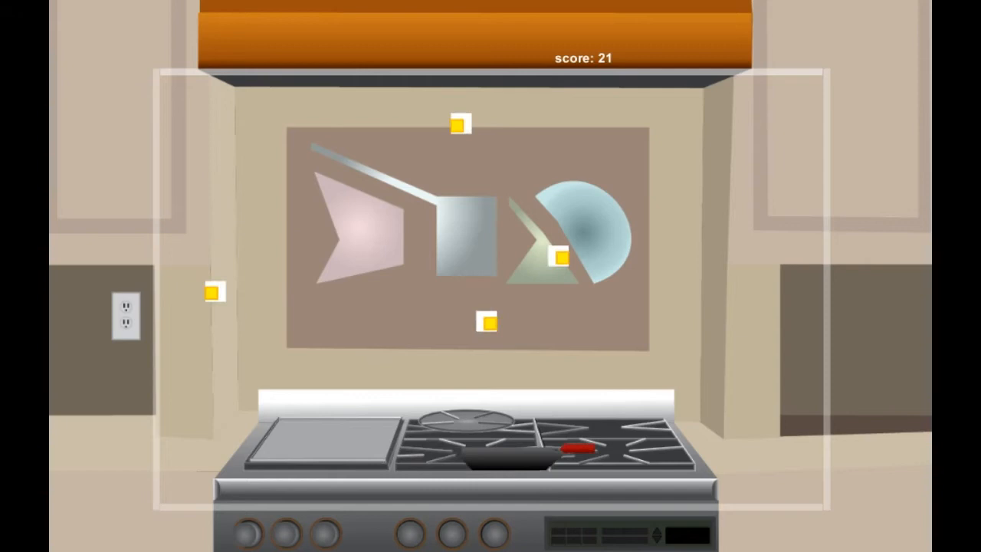
pyautogui.press('Left')
pyautogui.press('Right')
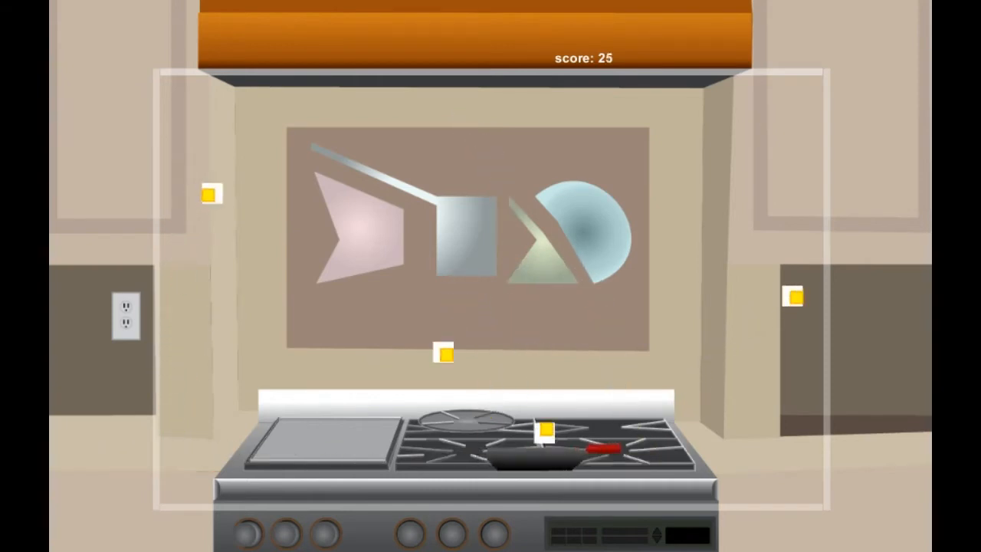
pyautogui.press('Right')
pyautogui.press('Left')
pyautogui.press('Right')
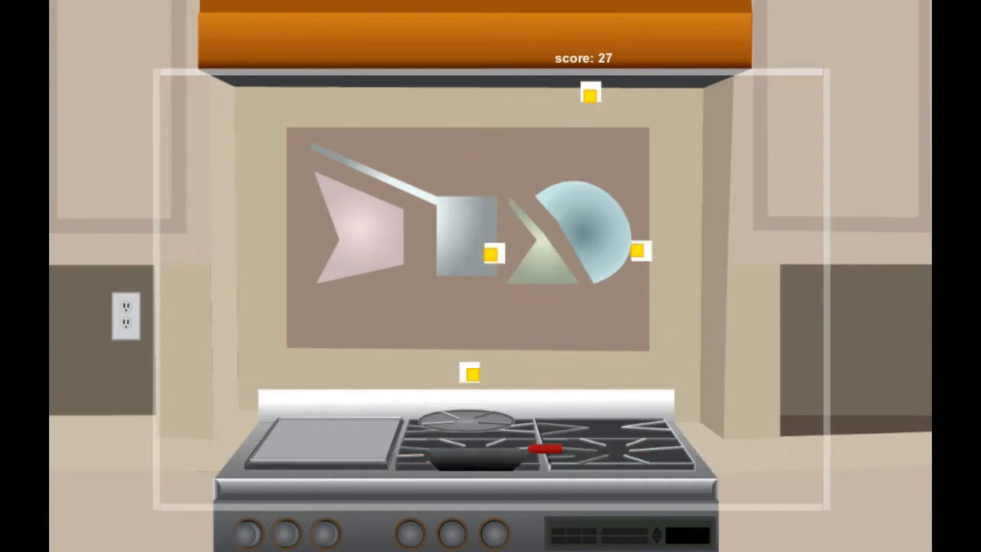
pyautogui.press('Right')
pyautogui.press('Right')
pyautogui.press('Right')
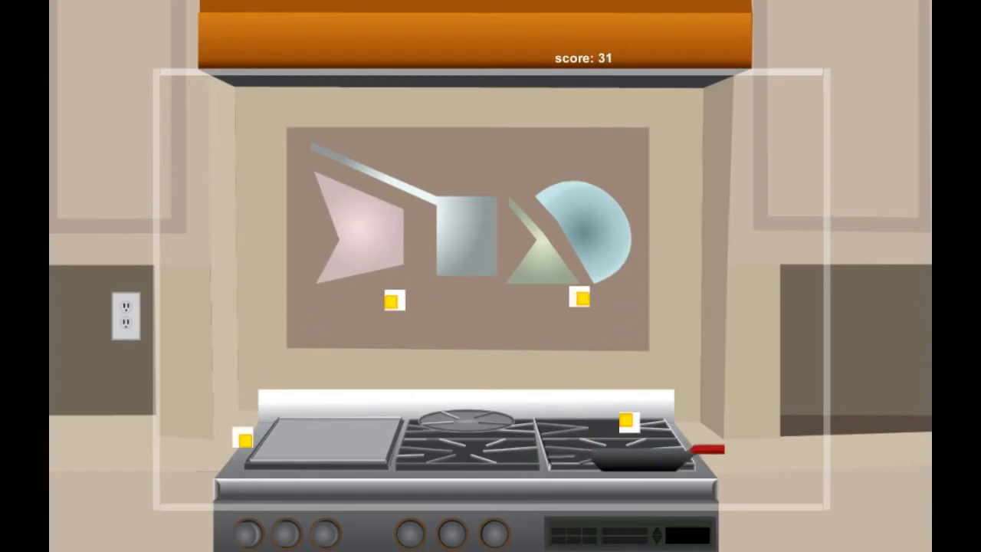
pyautogui.press('Left')
pyautogui.press('Left')
pyautogui.press('Right')
pyautogui.press('Right')
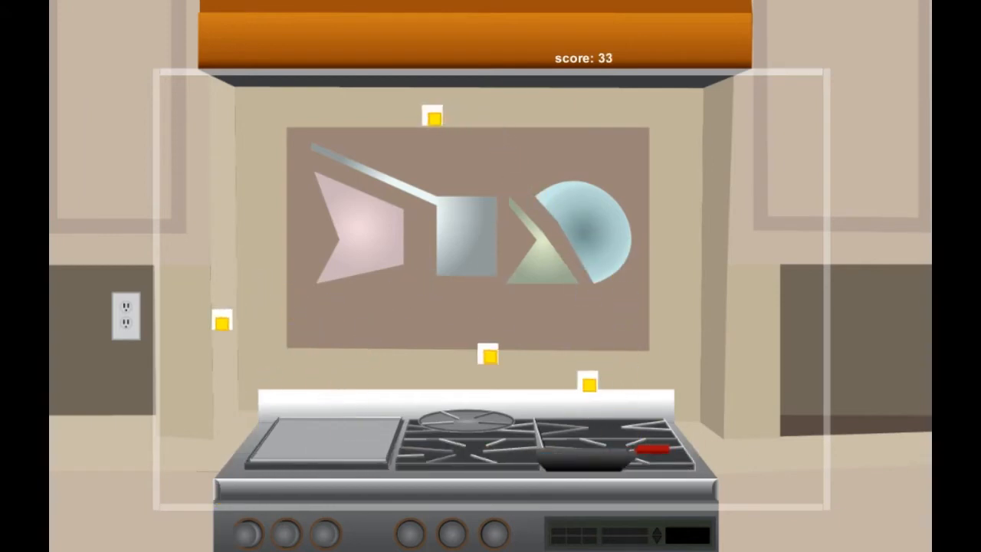
pyautogui.press('Left')
pyautogui.press('Left')
pyautogui.press('Left')
pyautogui.press('Right')
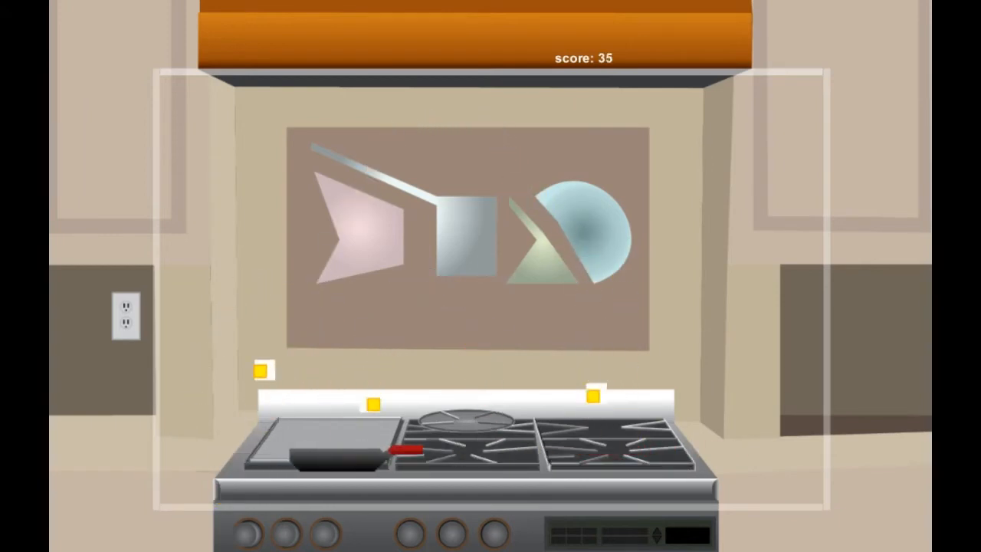
pyautogui.press('Right')
pyautogui.press('Right')
pyautogui.press('Left')
pyautogui.press('Left')
pyautogui.press('Left')
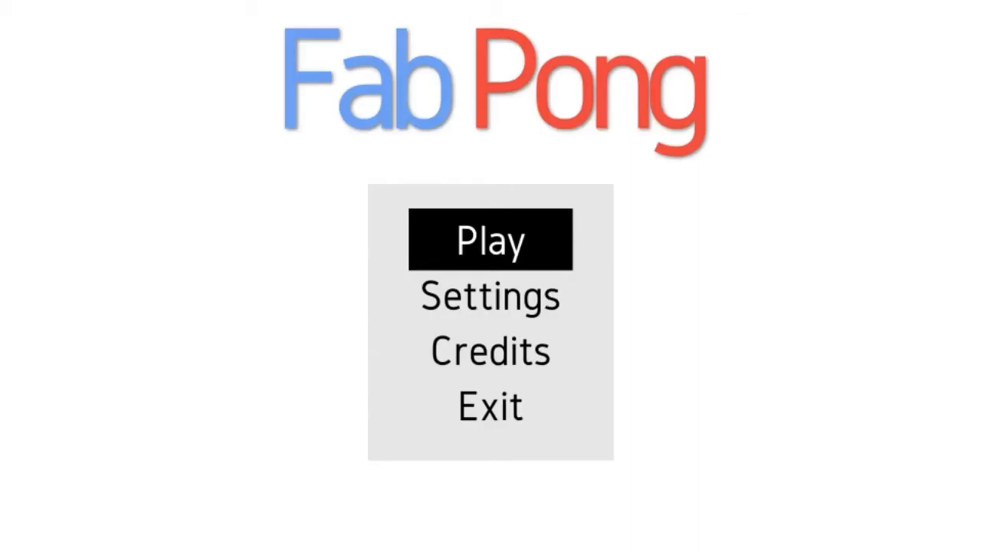
# - Start a Fab Pong game in the H-shaped arena and play to a score of 95
pyautogui.press('Return')
pyautogui.press('Return')
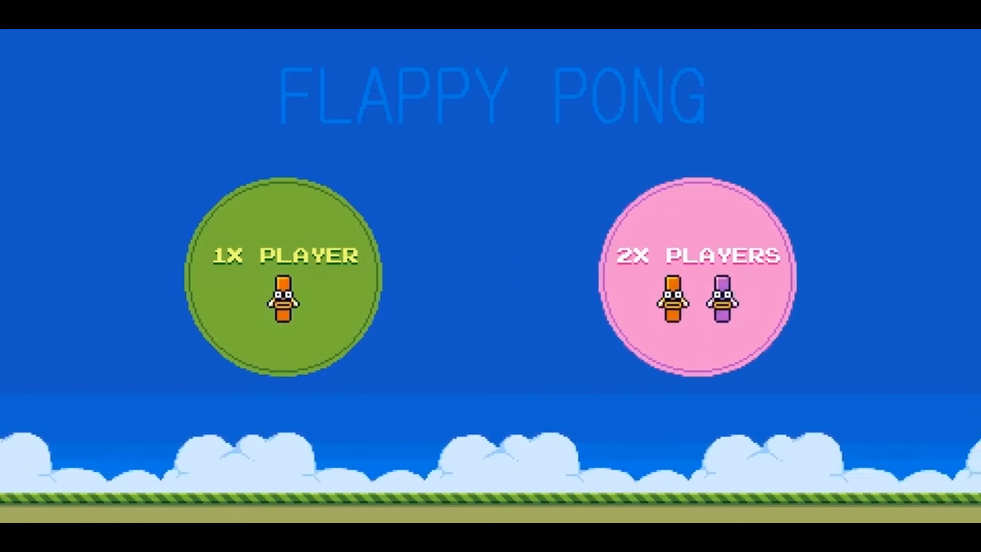
# - Start a two-player Flappy Pong match and flap the orange paddle up to return the first balls
pyautogui.press('Return')
pyautogui.press('Up')
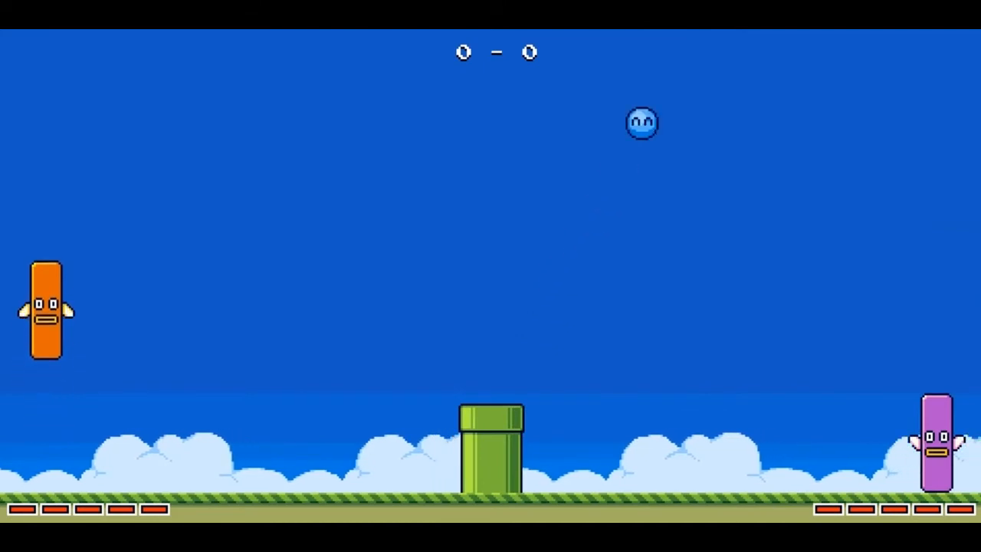
pyautogui.press('Up')
pyautogui.press('Up')
pyautogui.press('Down')
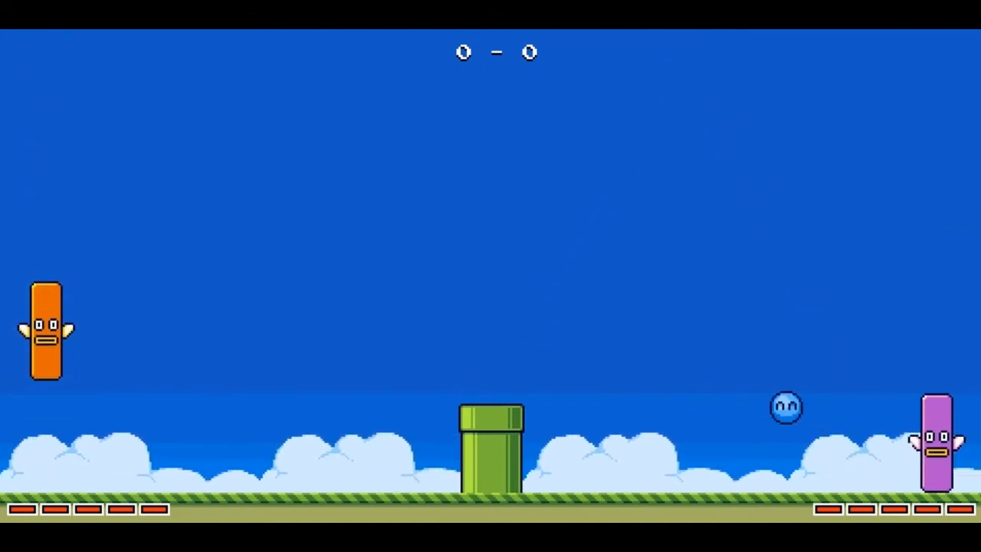
pyautogui.press('Up')
pyautogui.press('Up')
pyautogui.press('Up')
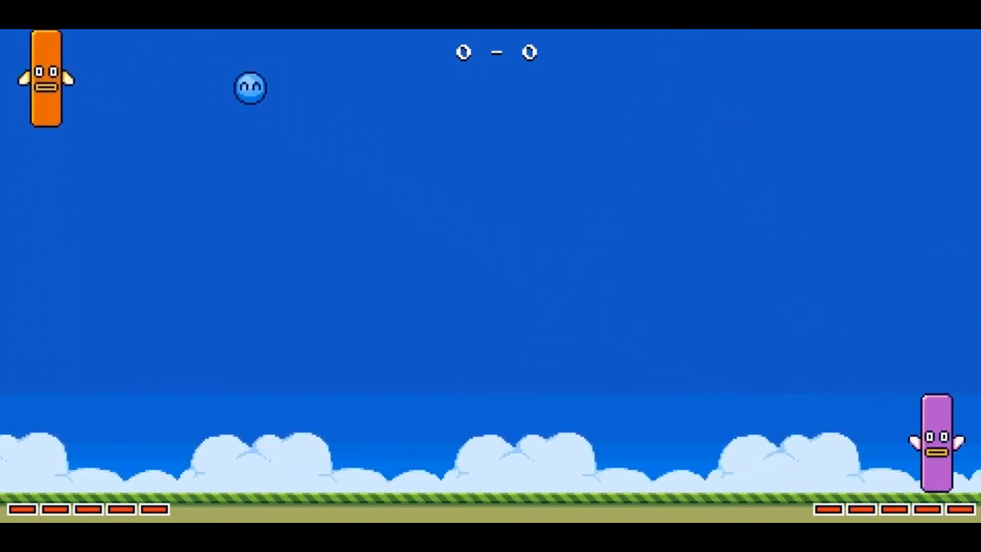
pyautogui.press('Down')
pyautogui.press('Down')
pyautogui.press('Down')
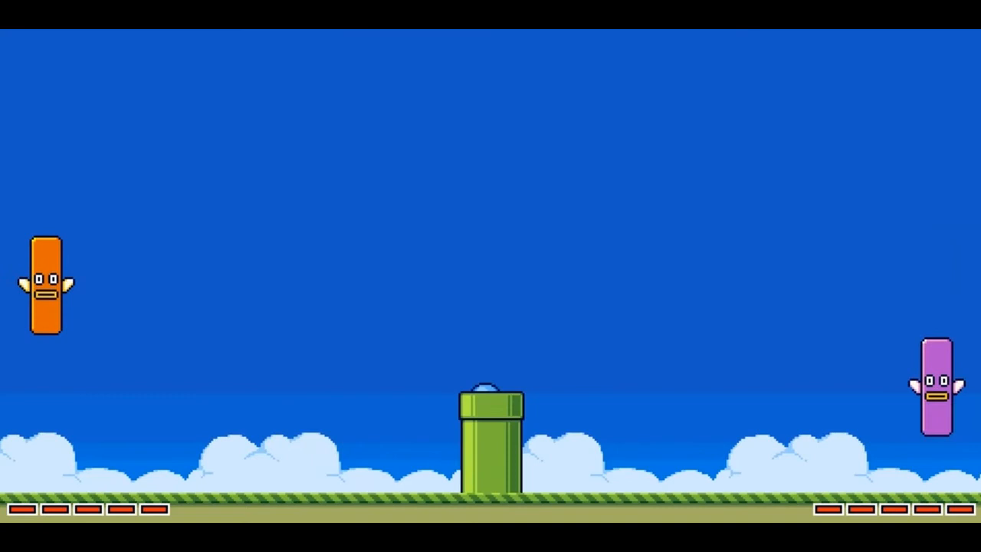
pyautogui.press('Up')
pyautogui.press('Up')
pyautogui.press('Up')
pyautogui.press('Up')
pyautogui.press('Up')
pyautogui.press('Up')
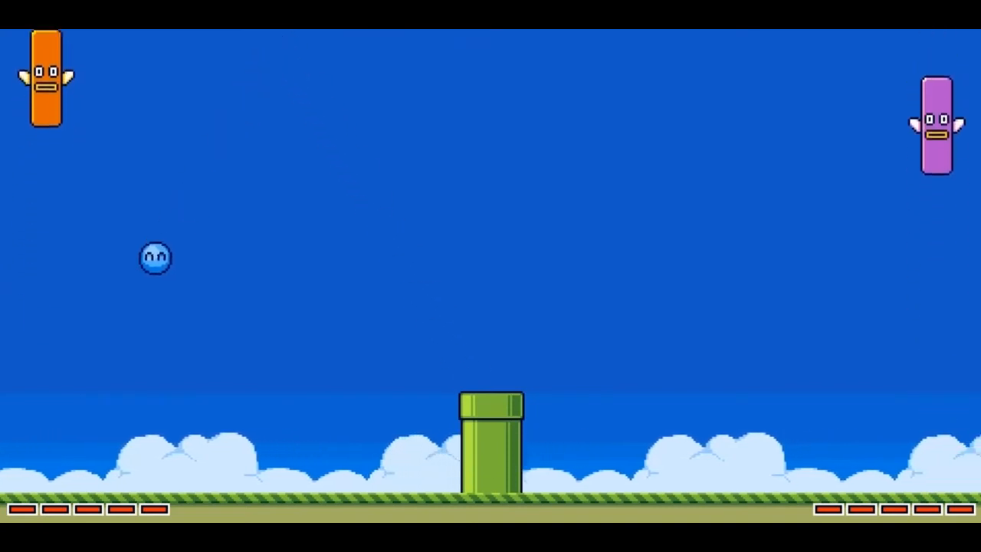
pyautogui.press('Down')
pyautogui.press('Down')
pyautogui.press('Down')
pyautogui.press('Down')
pyautogui.press('Up')
pyautogui.press('Up')
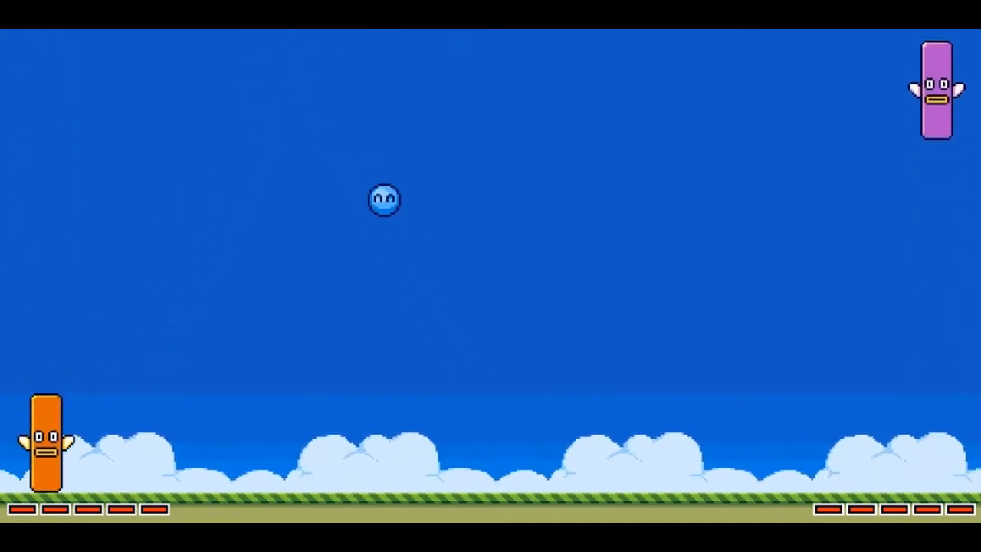
pyautogui.press('Down')
pyautogui.press('Down')
pyautogui.press('Up')
pyautogui.press('Up')
pyautogui.press('Up')
pyautogui.press('Up')
pyautogui.press('Up')
pyautogui.press('Up')
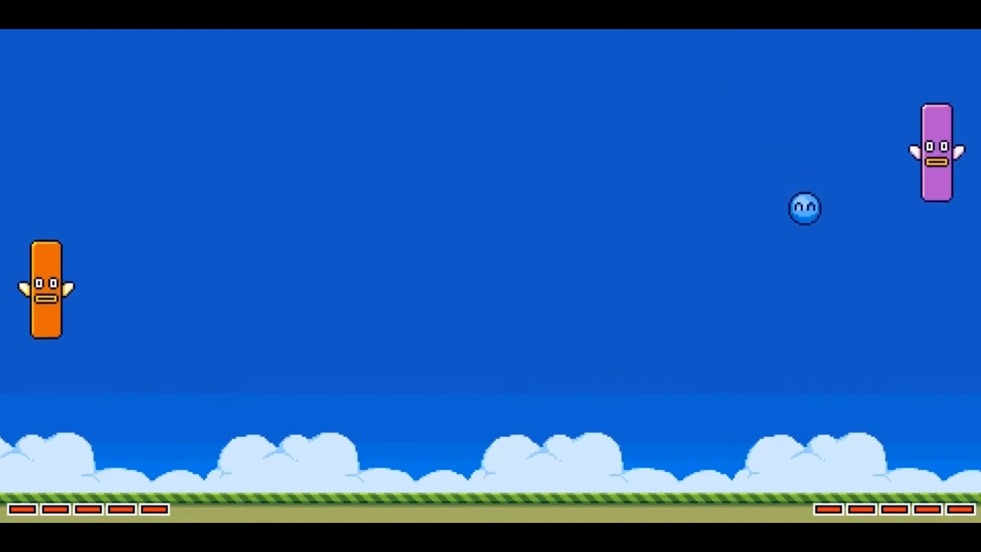
# - Keep the orange paddle aloft at mid-height through the middle rallies
pyautogui.press('Down')
pyautogui.press('Down')
pyautogui.press('Up')
pyautogui.press('Up')
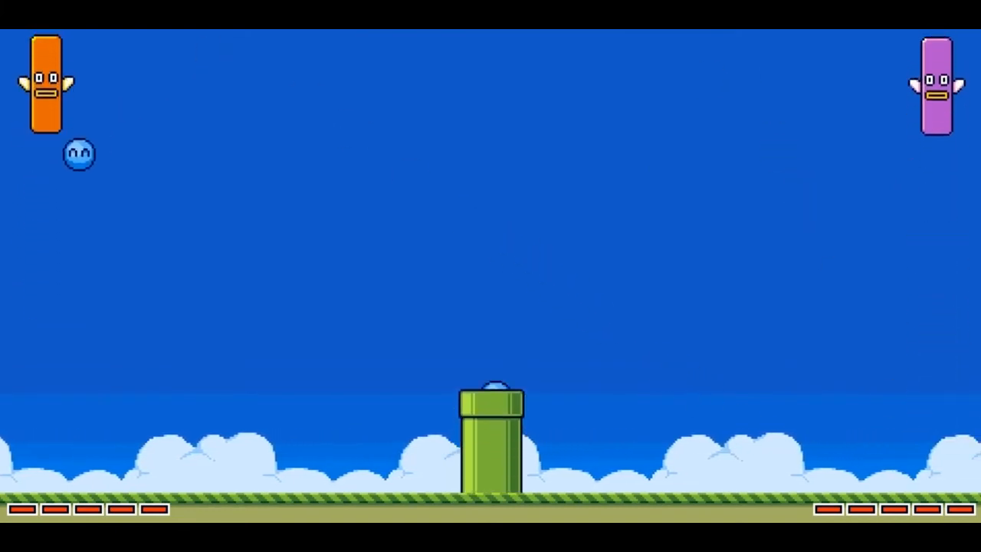
pyautogui.press('Down')
pyautogui.press('Down')
pyautogui.press('Down')
pyautogui.press('Down')
pyautogui.press('Up')
pyautogui.press('Up')
pyautogui.press('Up')
pyautogui.press('Up')
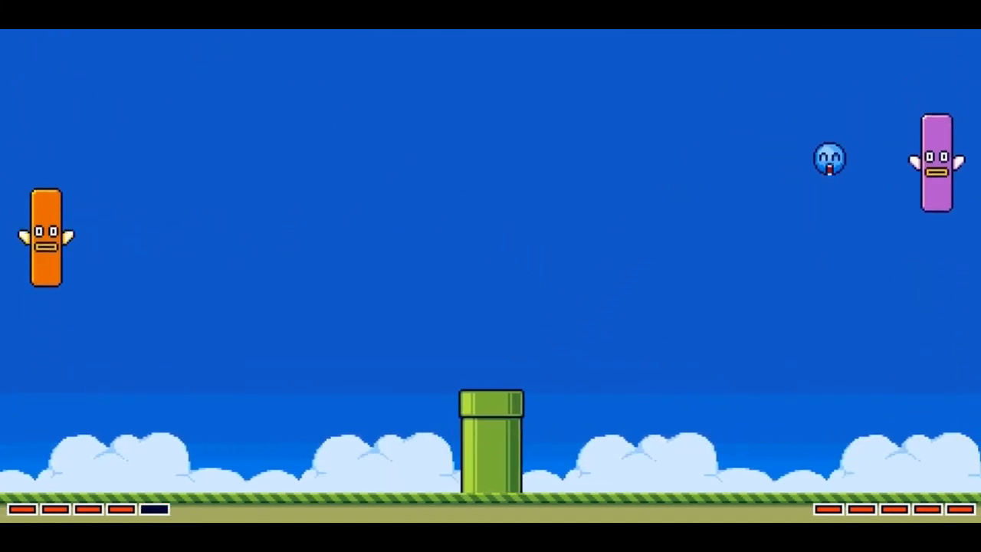
pyautogui.press('Up')
pyautogui.press('Up')
pyautogui.press('Down')
pyautogui.press('Down')
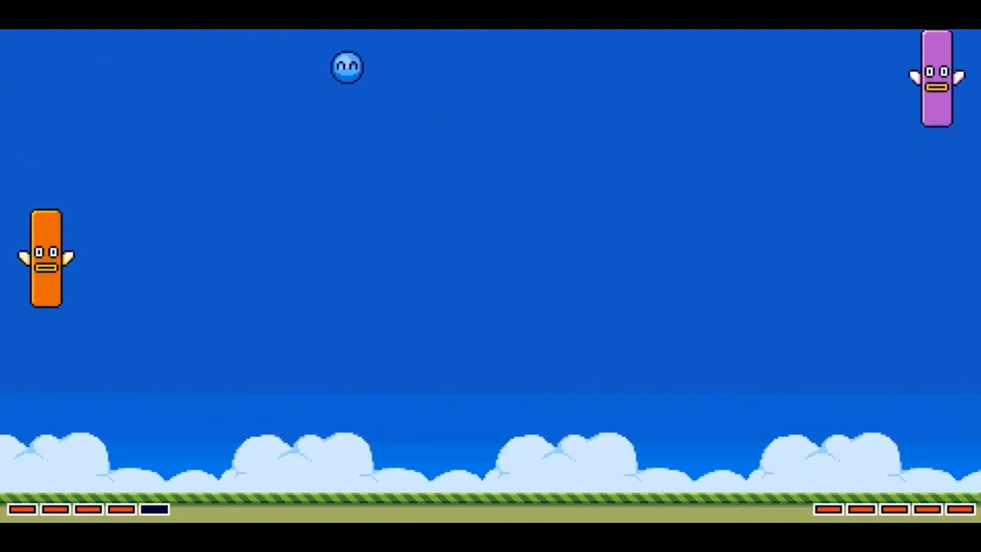
pyautogui.press('Down')
pyautogui.press('Up')
pyautogui.press('Up')
pyautogui.press('Up')
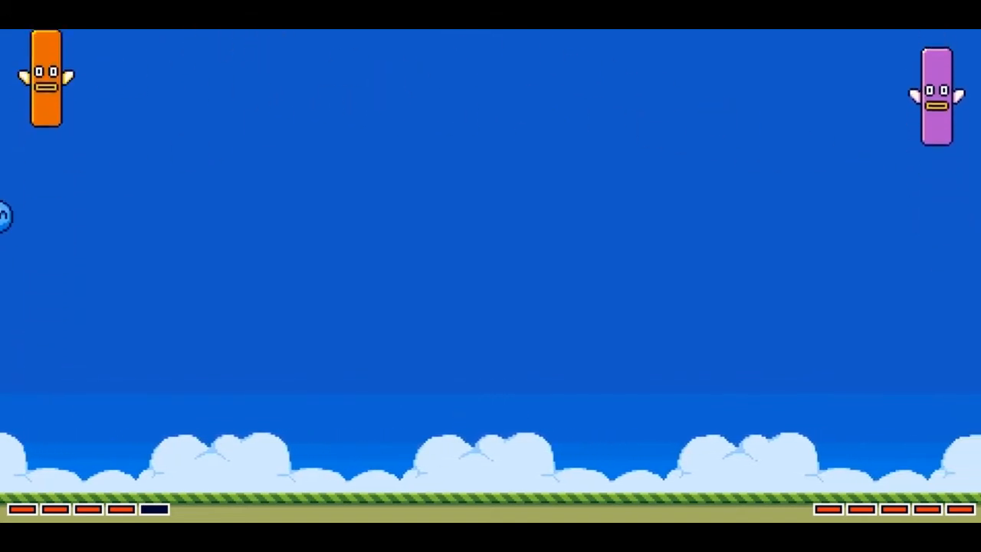
pyautogui.press('Down')
pyautogui.press('Down')
pyautogui.press('Down')
pyautogui.press('Up')
pyautogui.press('Up')
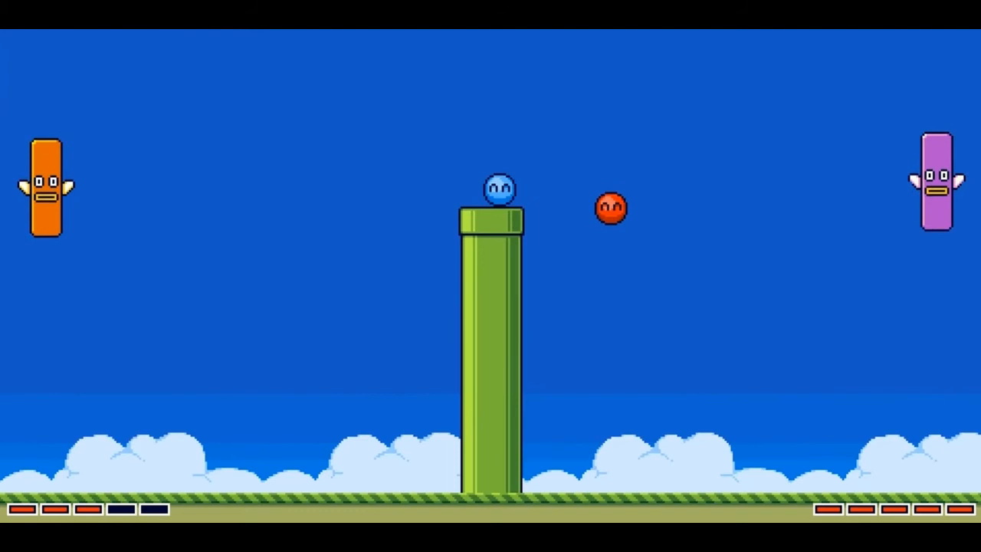
pyautogui.press('Down')
pyautogui.press('Down')
pyautogui.press('Down')
pyautogui.press('Up')
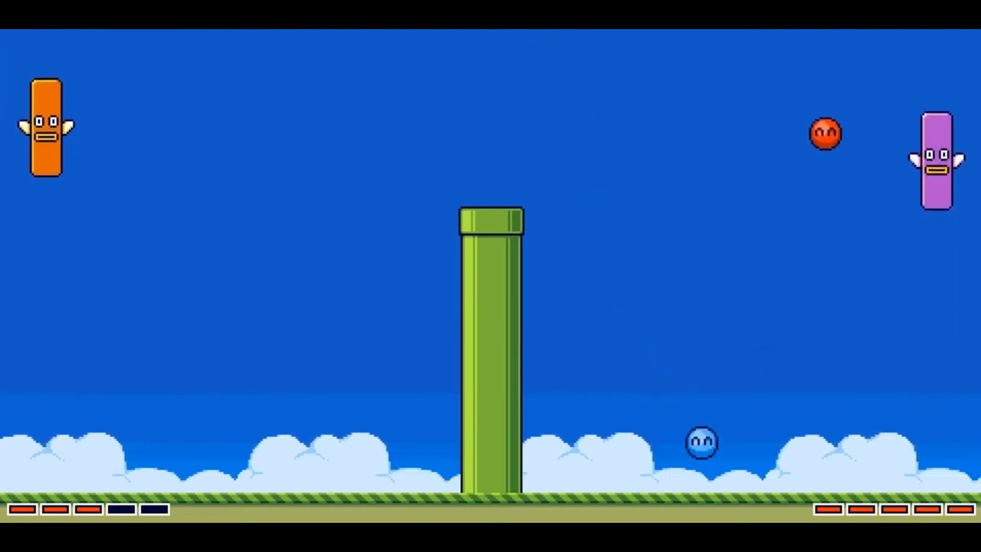
pyautogui.press('Up')
pyautogui.press('Up')
pyautogui.press('Down')
pyautogui.press('Down')
# - Lift the orange paddle toward the red ball for the final rallies until Game Over
pyautogui.press('Up')
pyautogui.press('Up')
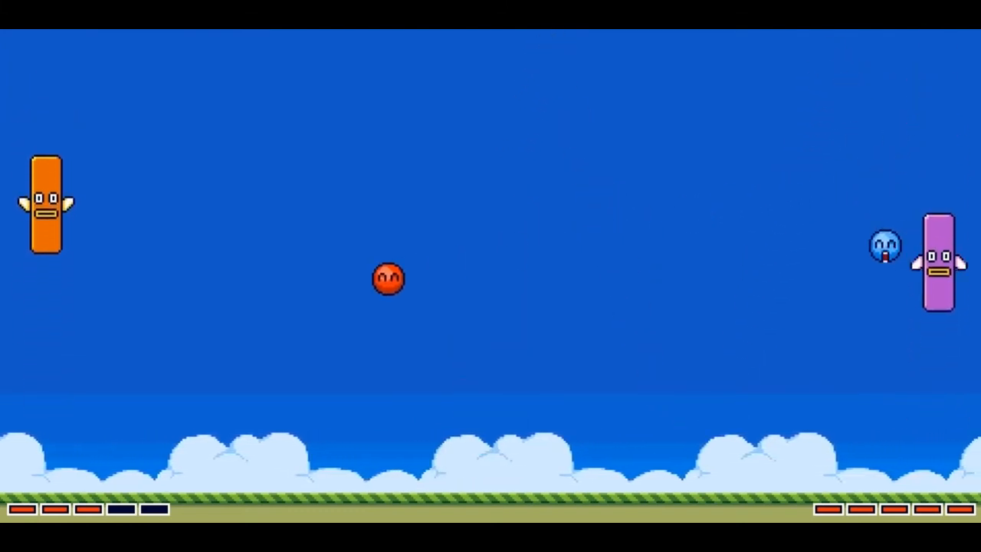
pyautogui.press('Down')
pyautogui.press('Down')
pyautogui.press('Up')
pyautogui.press('Up')
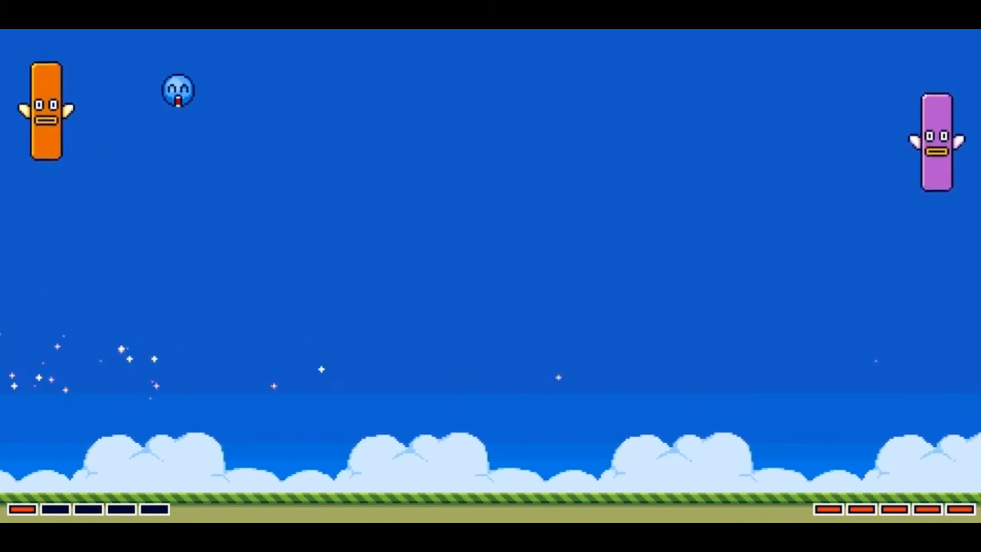
pyautogui.press('Down')
pyautogui.press('Down')
pyautogui.press('Up')
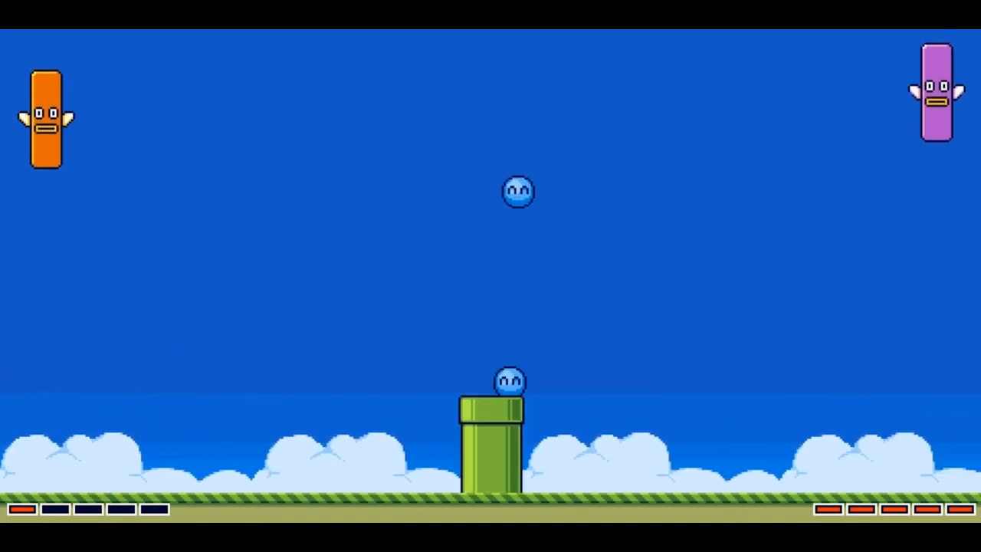
pyautogui.press('Down')
pyautogui.press('Down')
pyautogui.press('Down')
pyautogui.press('Down')
pyautogui.press('Down')
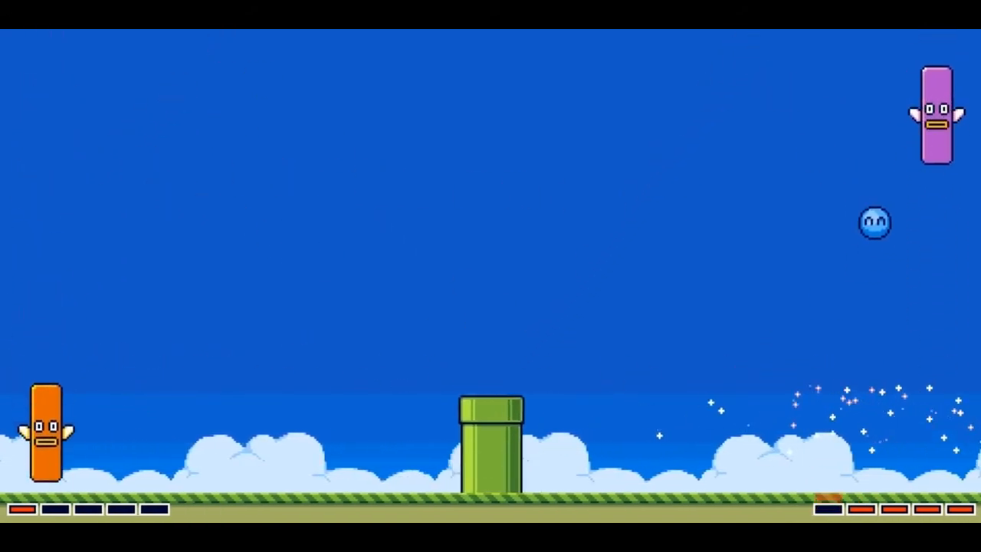
pyautogui.press('Down')
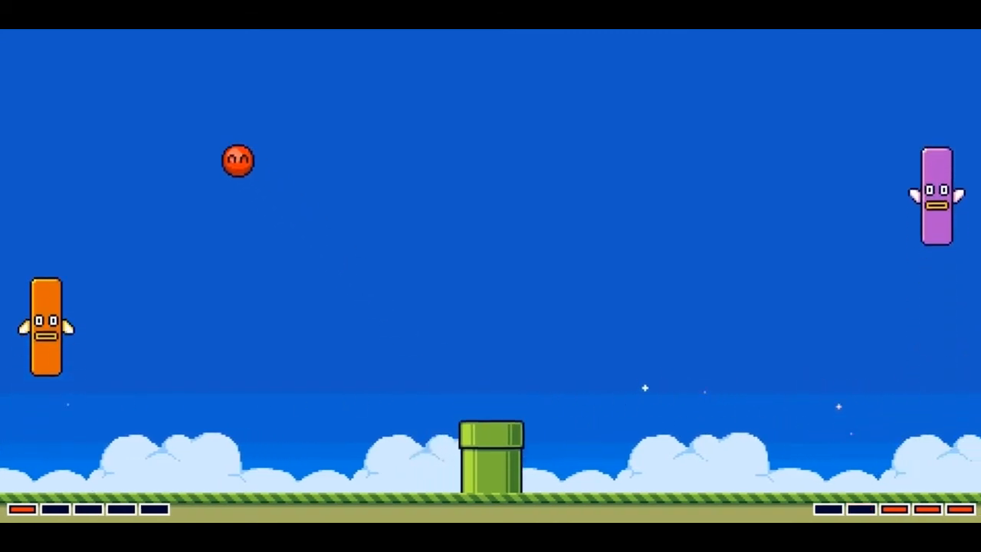
pyautogui.press('Up')
pyautogui.press('Up')
pyautogui.press('Down')
pyautogui.press('Down')
pyautogui.press('Up')
pyautogui.press('Up')
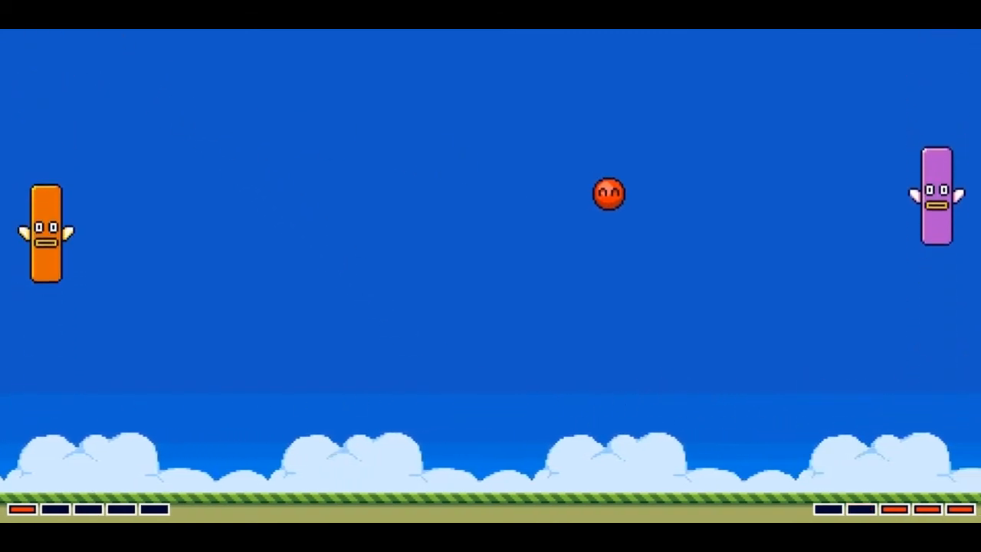
pyautogui.press('Up')
pyautogui.press('Up')
pyautogui.press('Down')
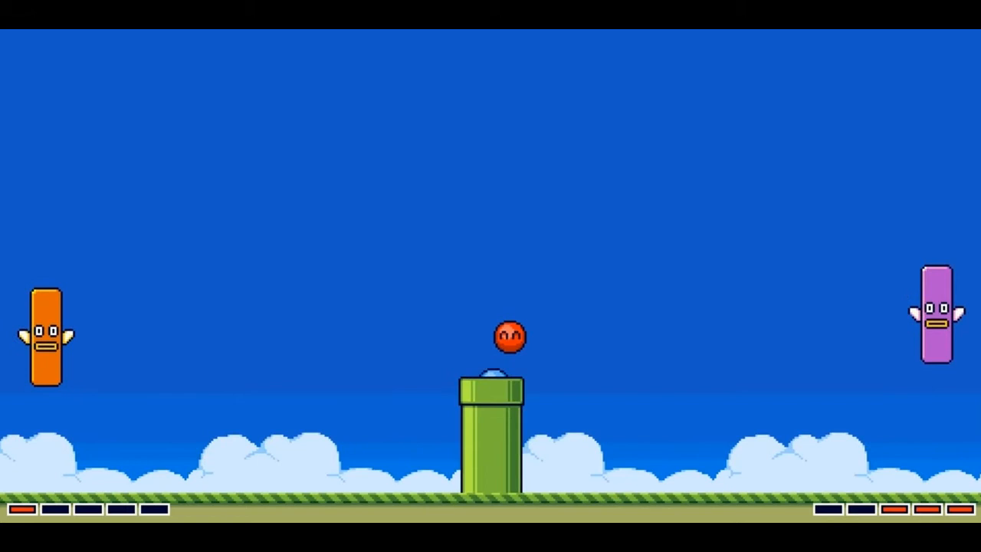
pyautogui.press('Up')
pyautogui.press('Up')
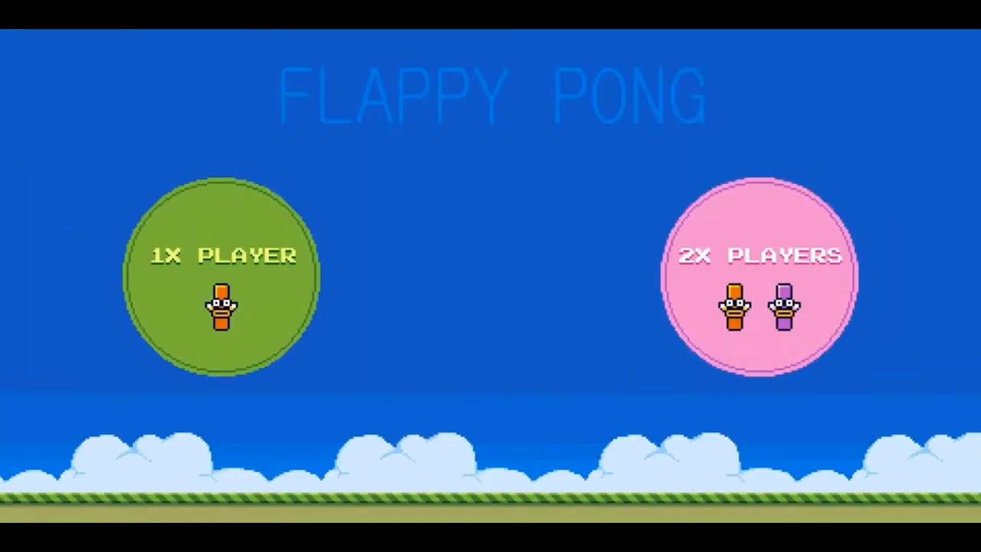
# - Pick 2X PLAYERS on the Flappy Pong menu and play another two-player match
pyautogui.press('Return')
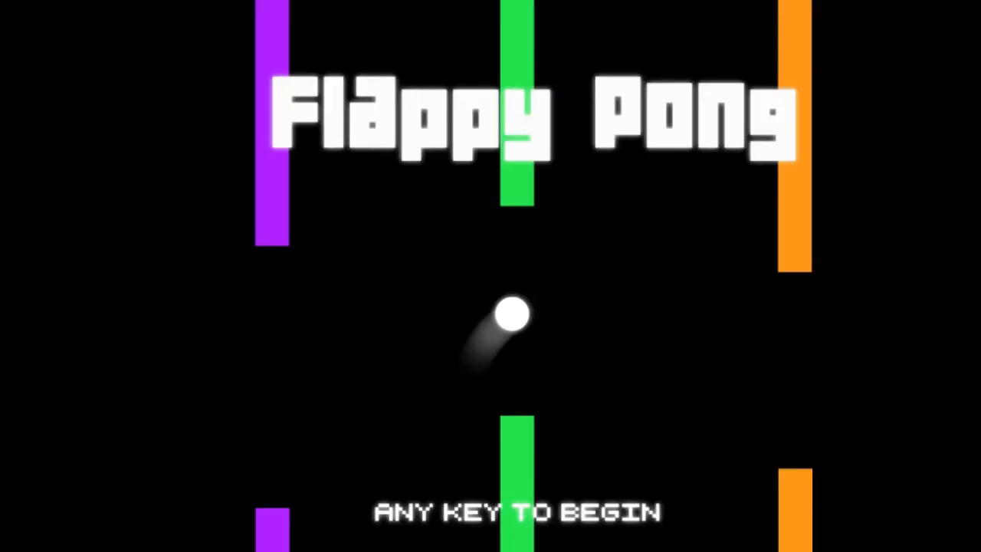
# - Start the single-paddle Flappy Pong and retry several rounds, setting a high score of 1
pyautogui.press('space')
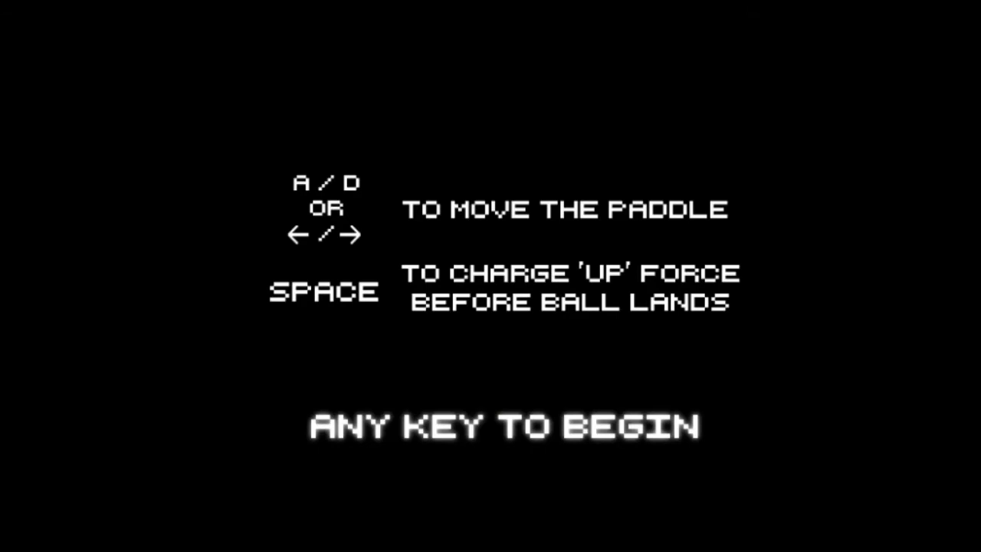
pyautogui.press('space')
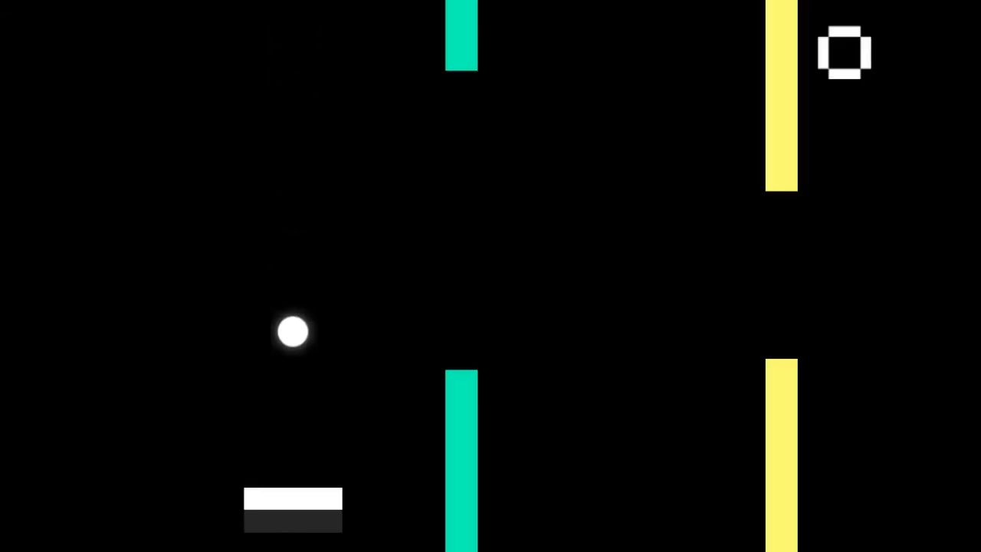
pyautogui.press('space')
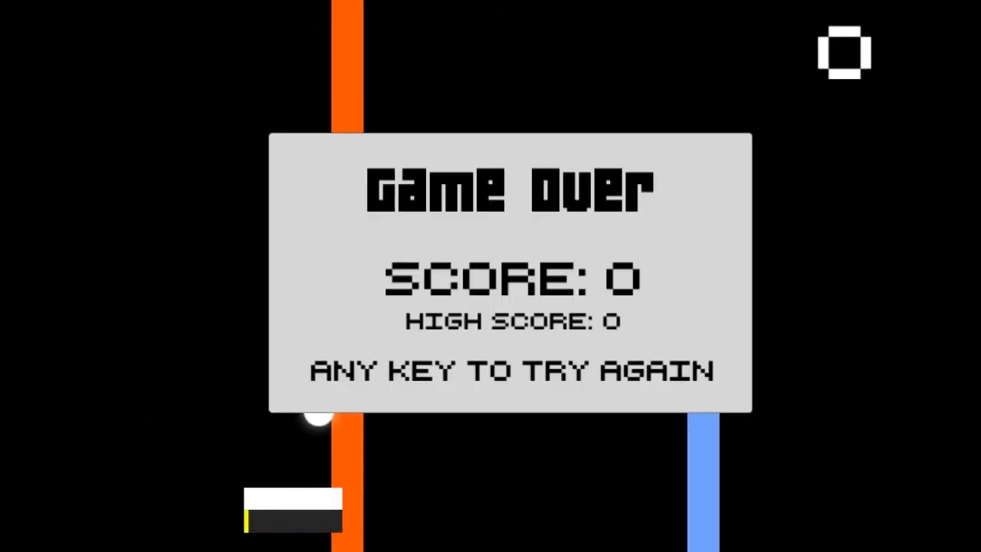
pyautogui.press('space')
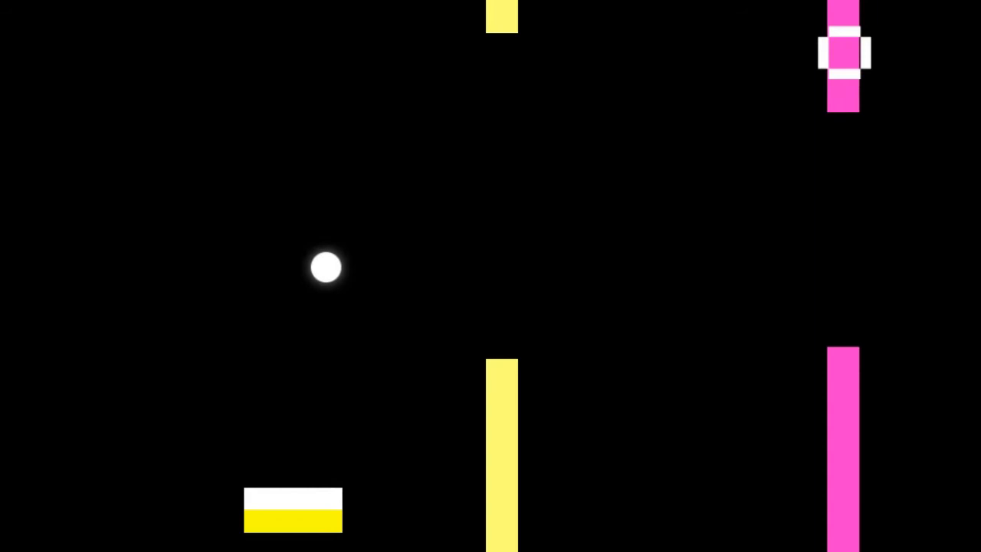
pyautogui.press('space')
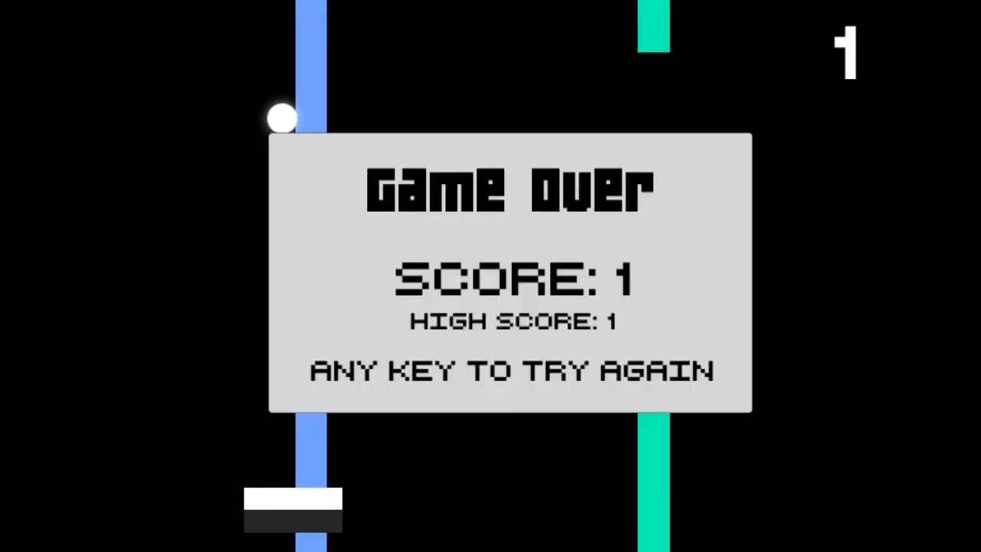
# - Retry runs after each Game Over, charging the paddle to bounce the ball through the pipes
pyautogui.press('space')
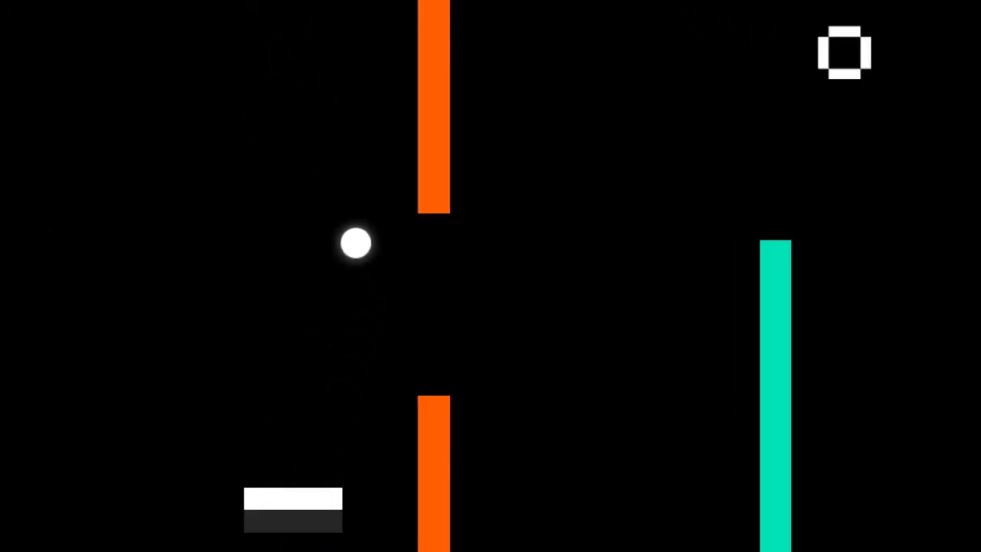
pyautogui.press('space')
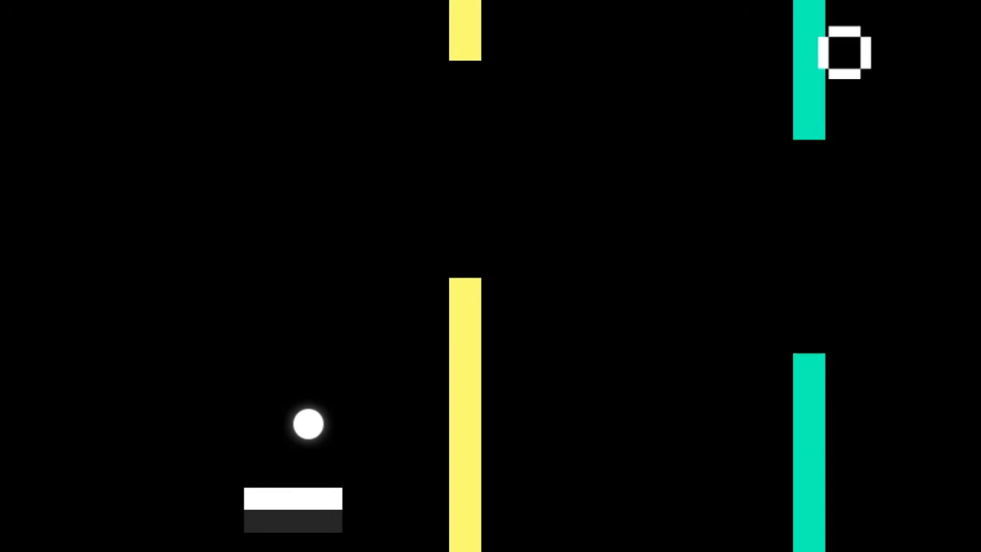
pyautogui.press('space')
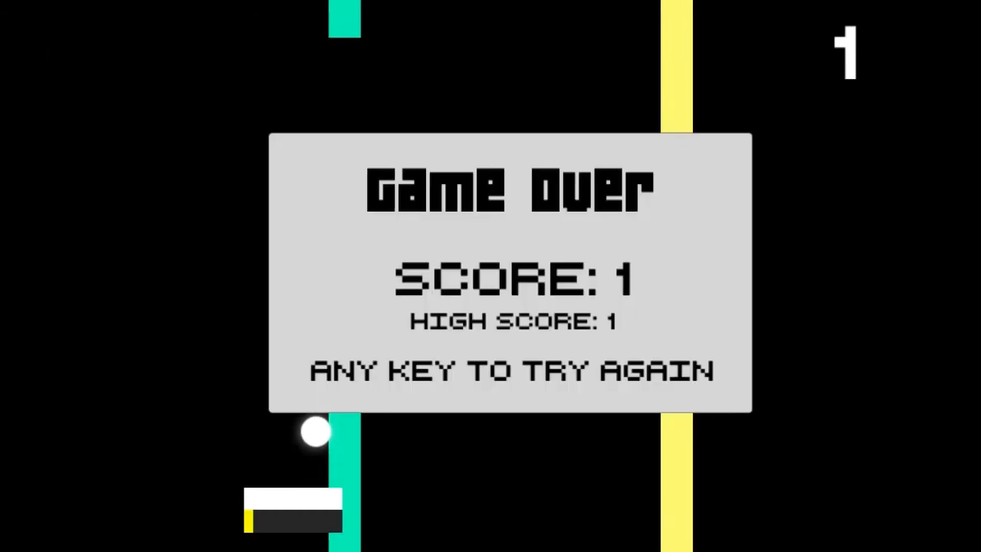
pyautogui.press('space')
pyautogui.press('space')
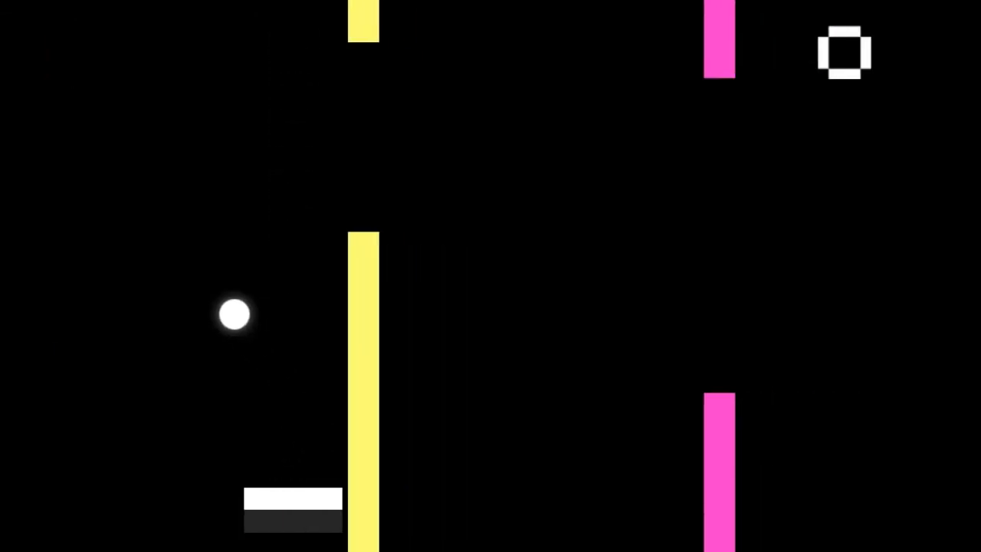
pyautogui.press('space')
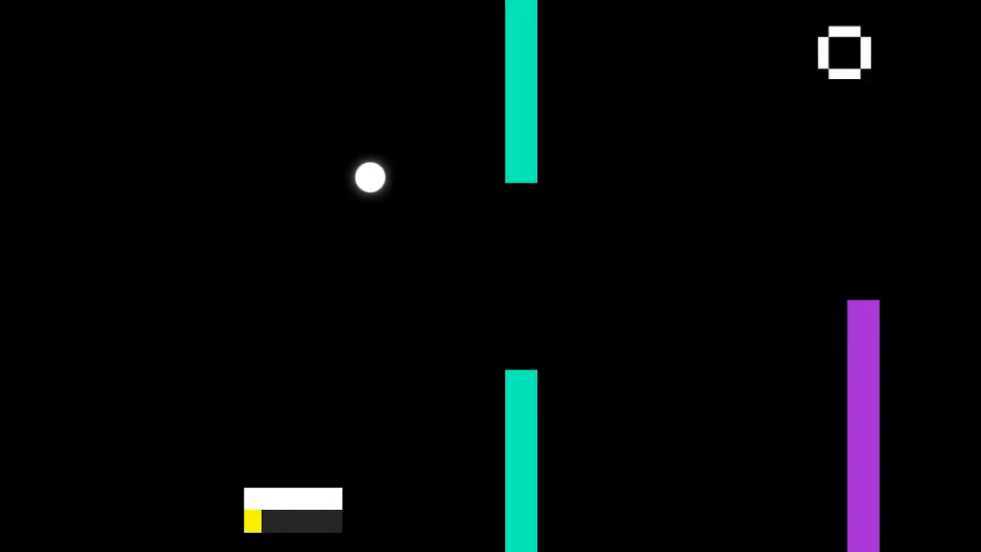
pyautogui.press('space')
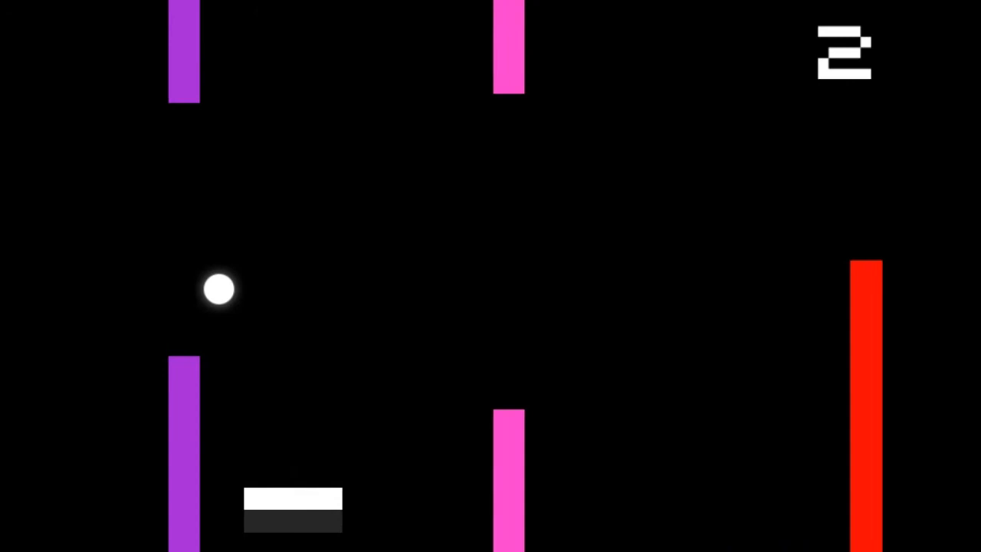
# - Keep launching the ball through pipe gaps, raising the high score to 2
pyautogui.press('space')
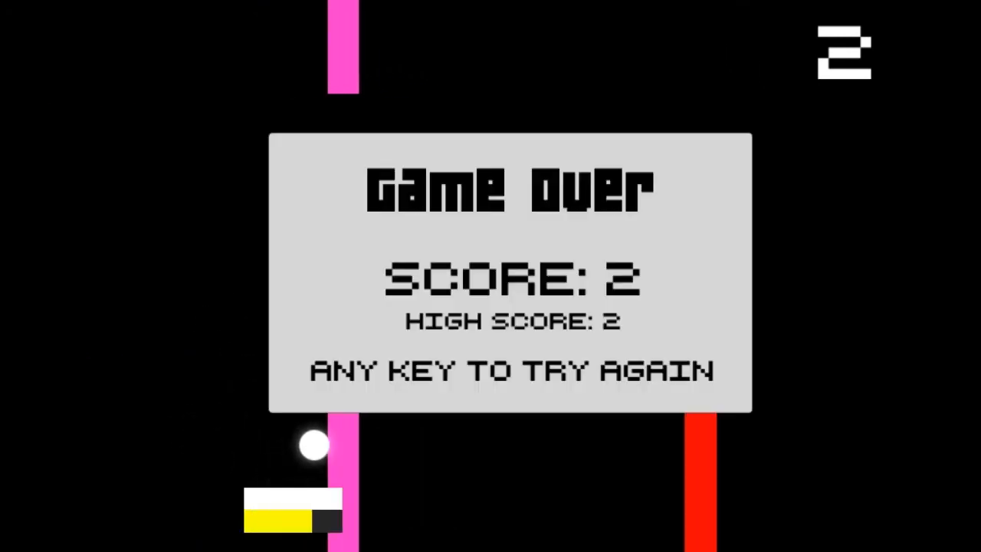
pyautogui.press('space')
pyautogui.press('space')
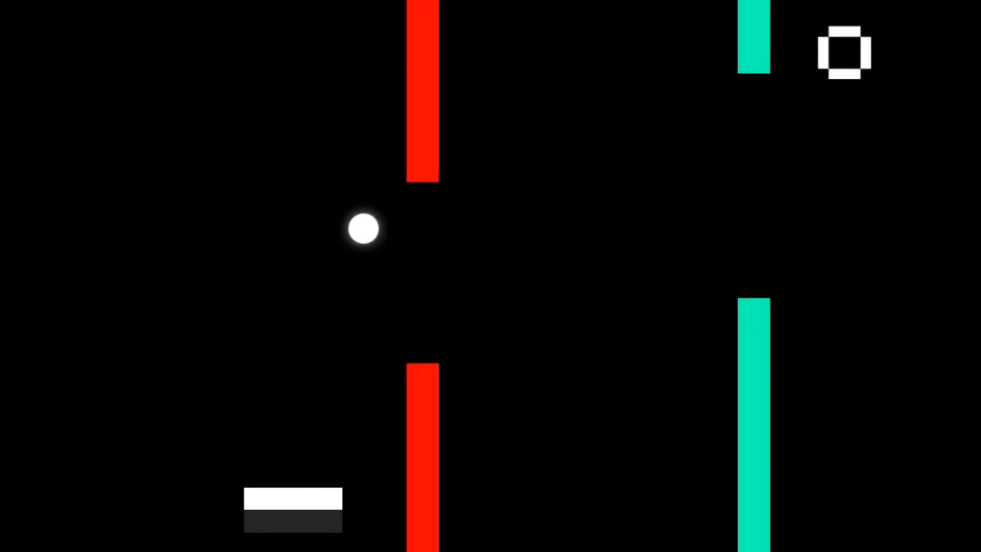
pyautogui.press('space')
pyautogui.press('space')
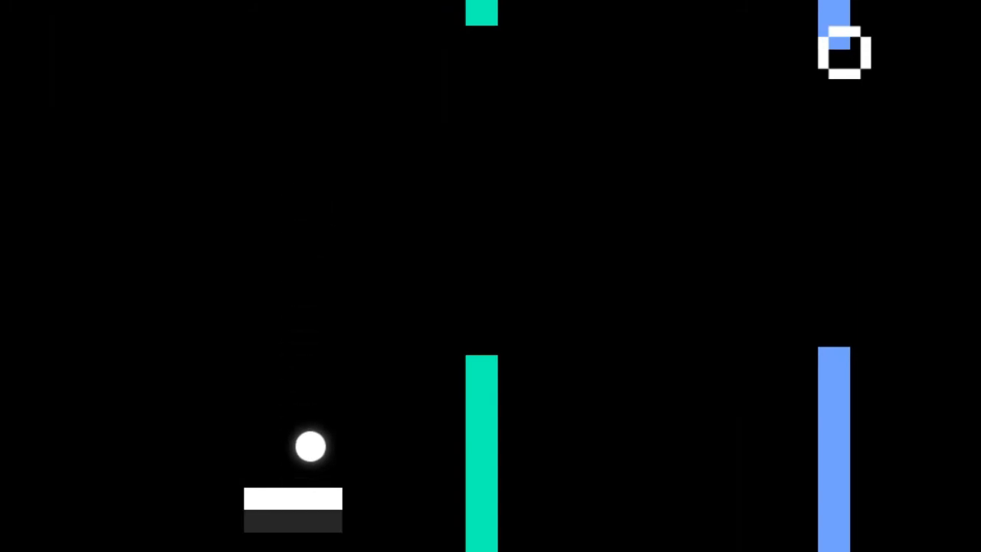
pyautogui.press('space')
pyautogui.press('space')
pyautogui.press('space')
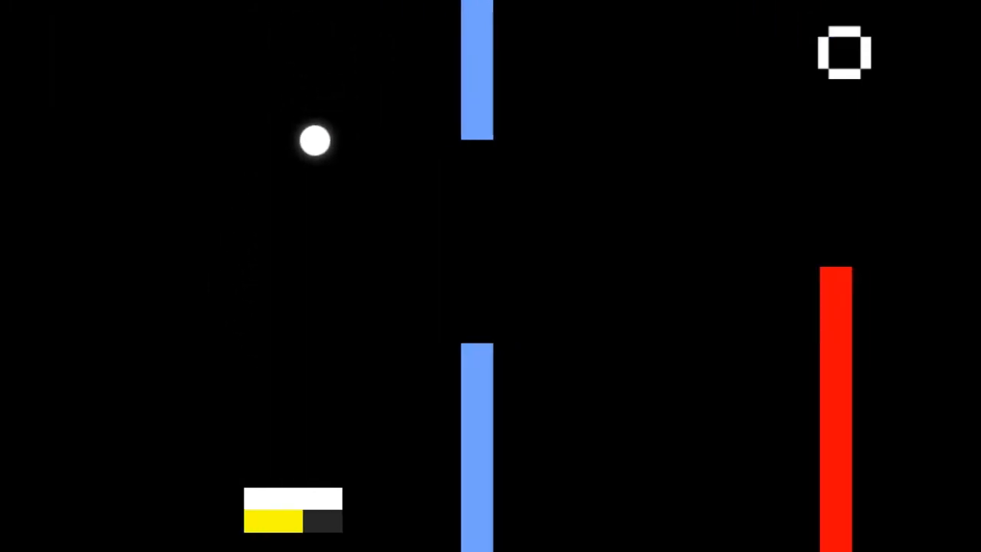
pyautogui.press('space')
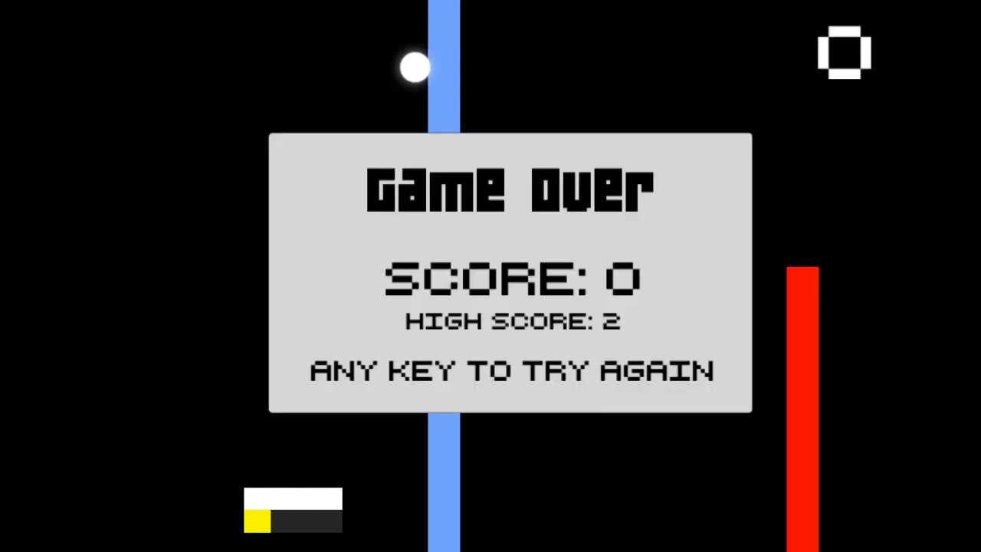
pyautogui.press('space')
pyautogui.press('space')
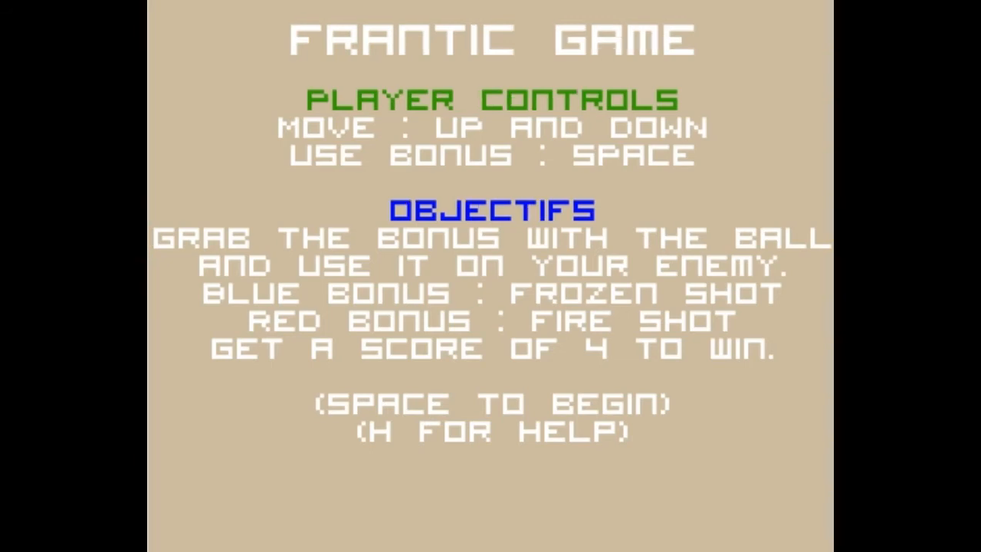
# - Start the Frantic Game match and return the first balls with the left paddle
pyautogui.press('space')
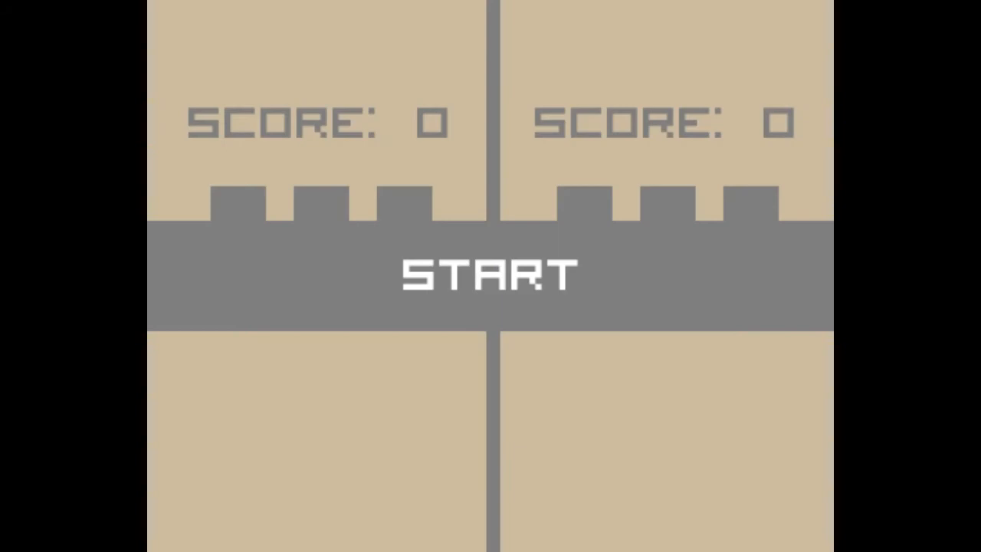
pyautogui.press('space')
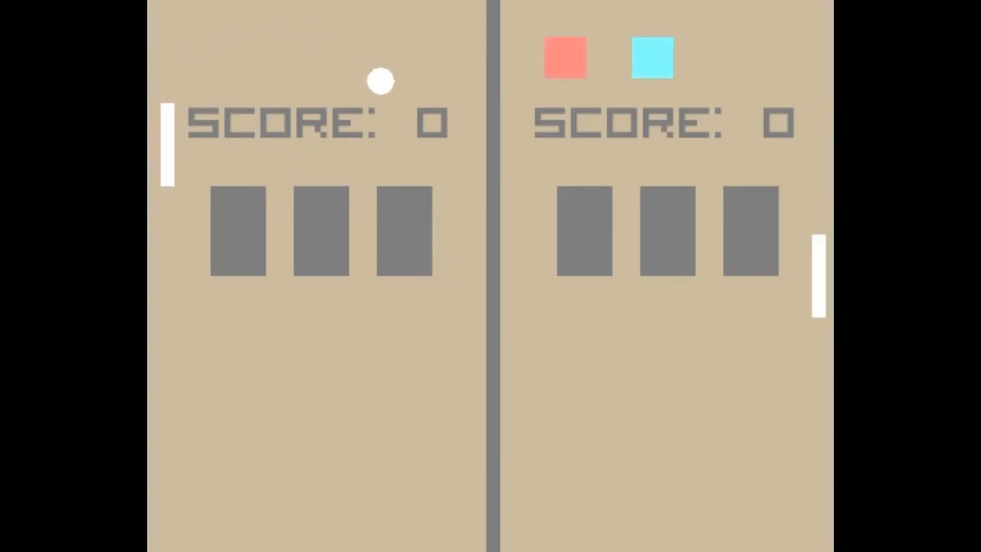
pyautogui.press('Up')
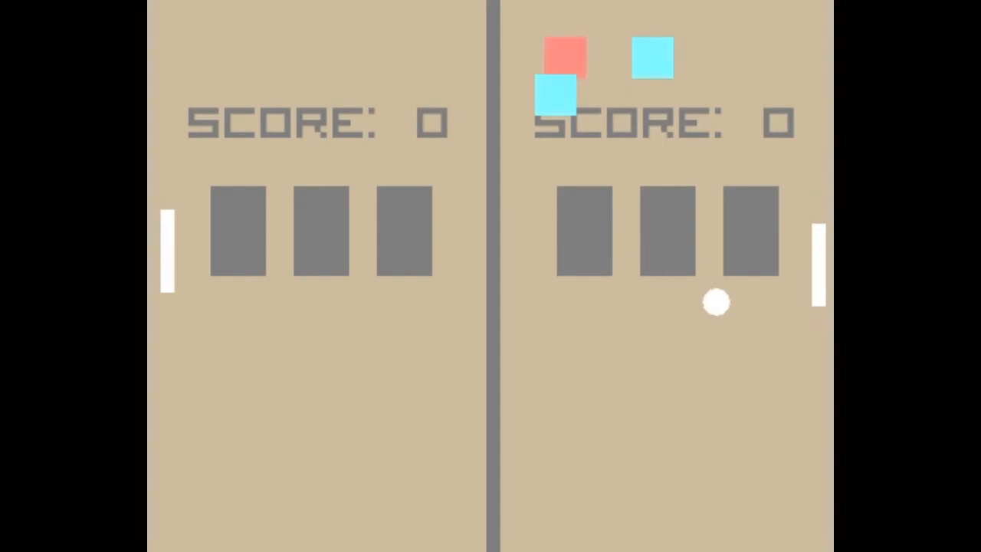
pyautogui.press('s')
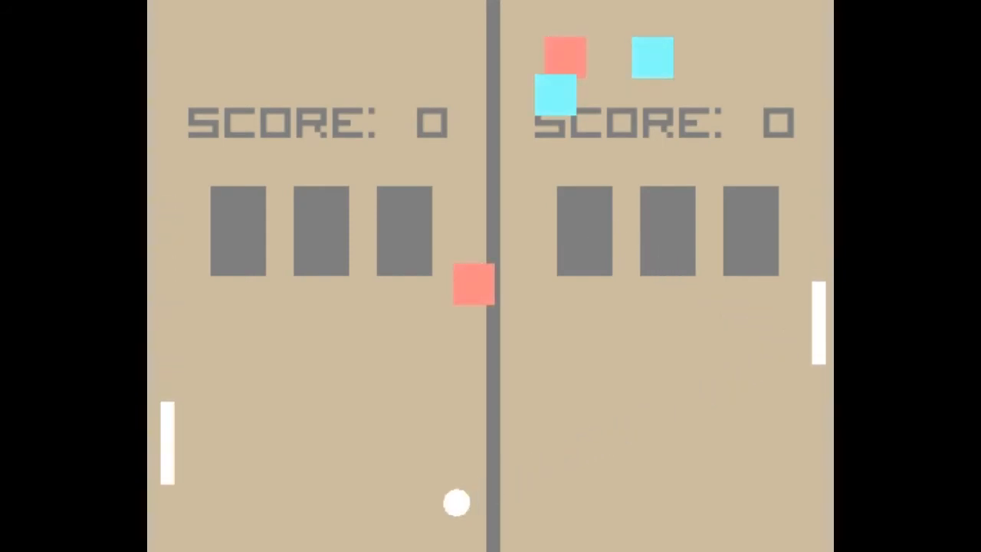
pyautogui.press('s')
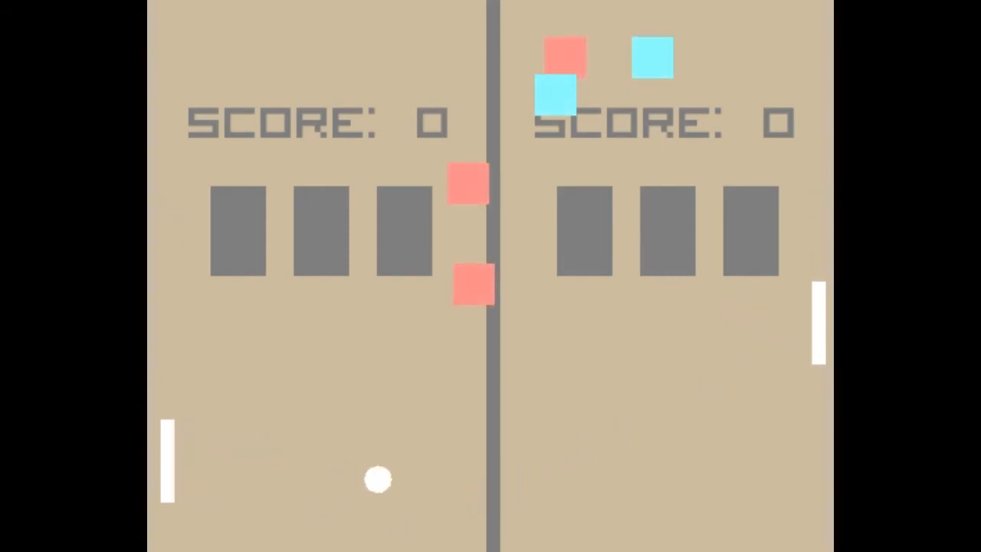
pyautogui.press('Down')
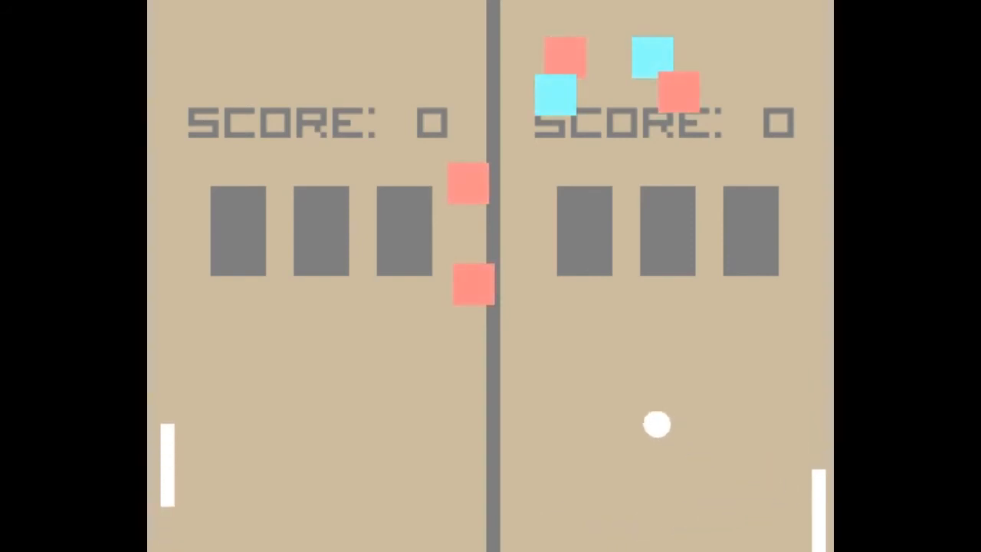
pyautogui.press('w')
pyautogui.press('Up')
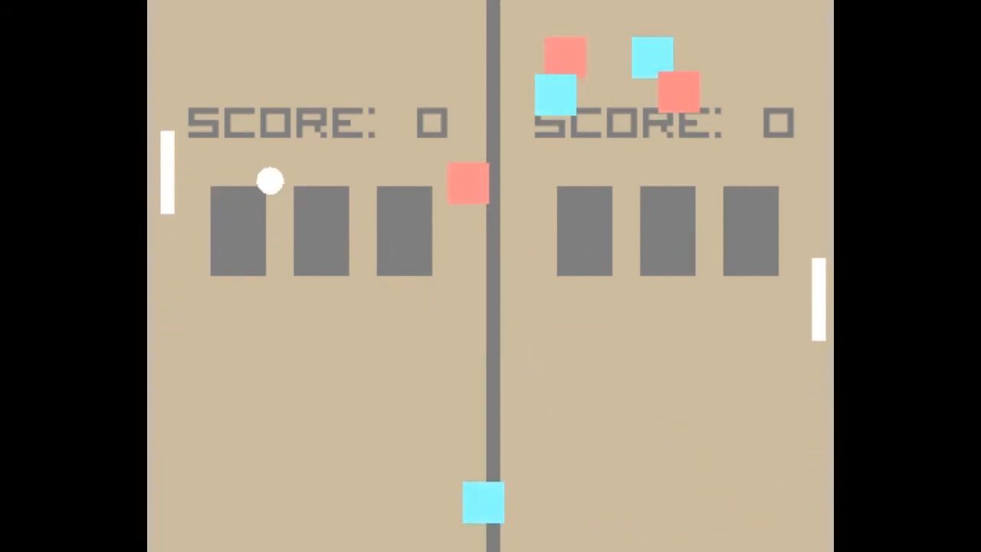
# - Chase the ball up and down with the left paddle until the first point ends
pyautogui.press('s')
pyautogui.press('Up')
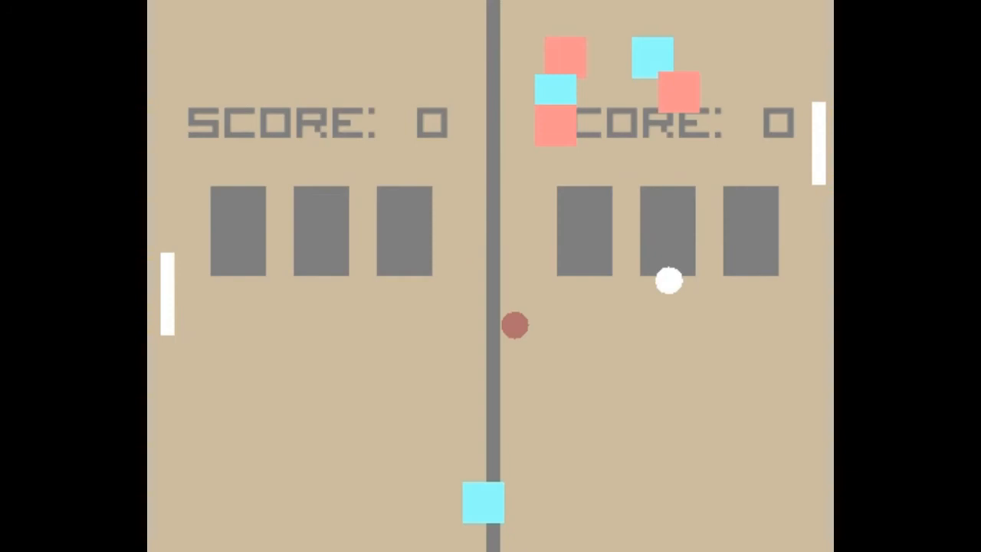
pyautogui.press('s')
pyautogui.press('s')
pyautogui.press('w')
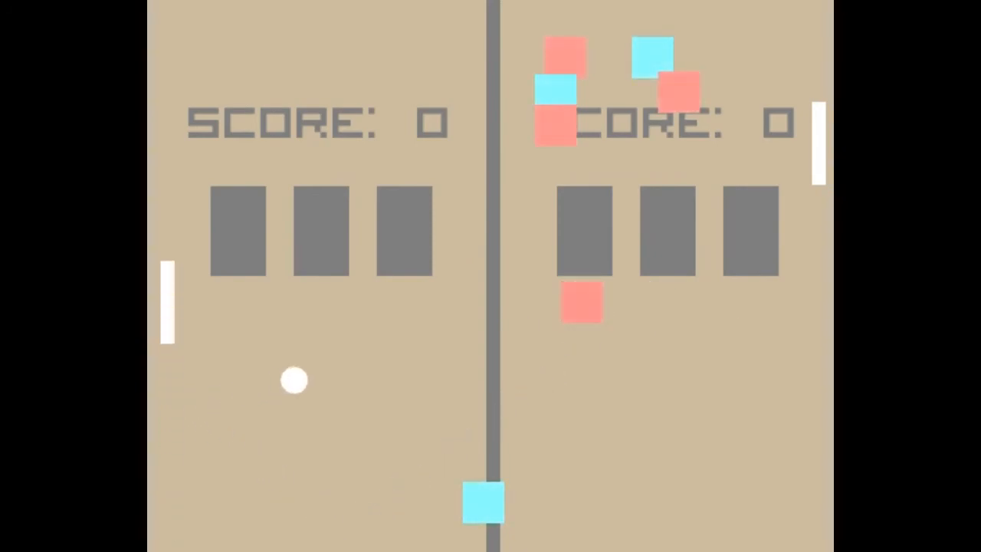
pyautogui.press('Down')
pyautogui.press('w')
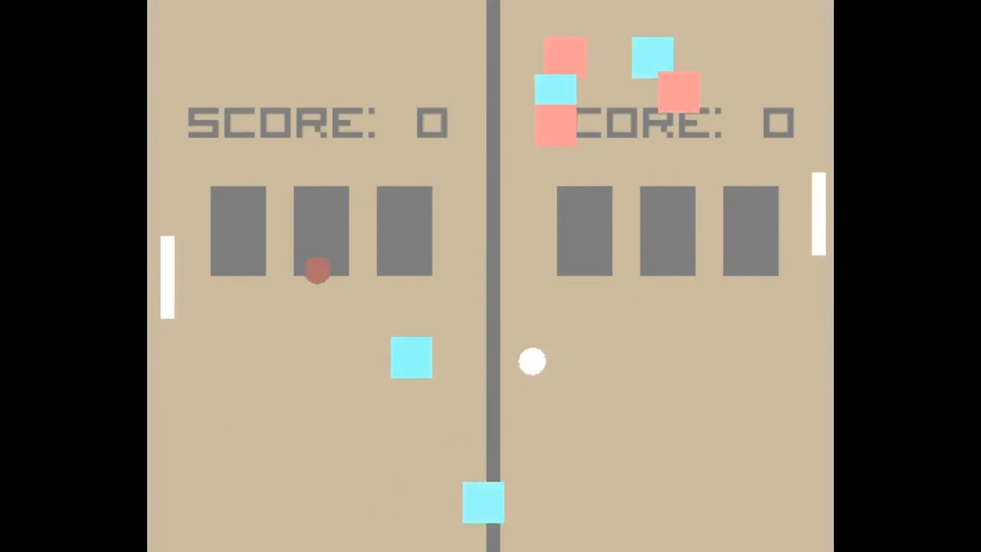
pyautogui.press('s')
pyautogui.press('Down')
pyautogui.press('s')
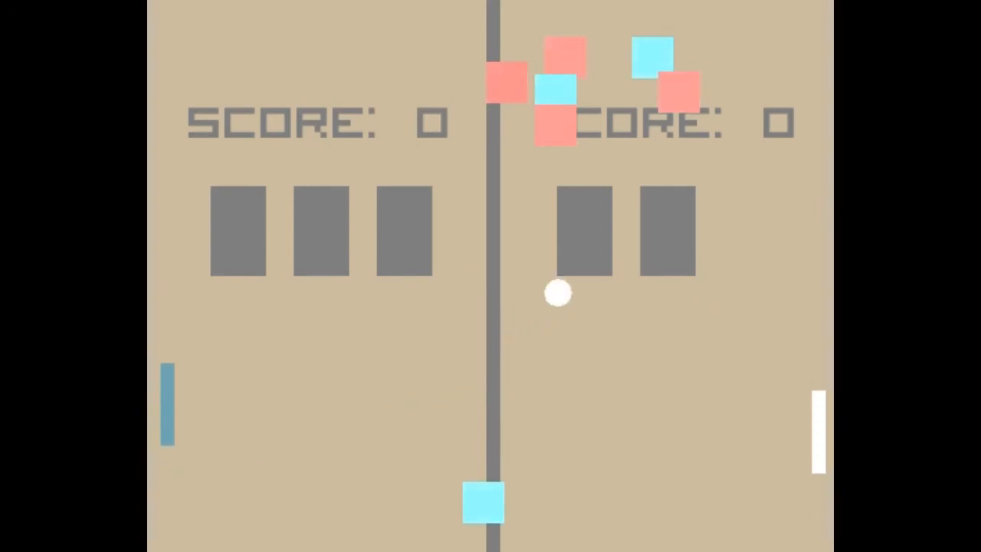
pyautogui.press('Up')
# - Resume play and keep the left paddle tracking the ball through the next point
pyautogui.press('space')
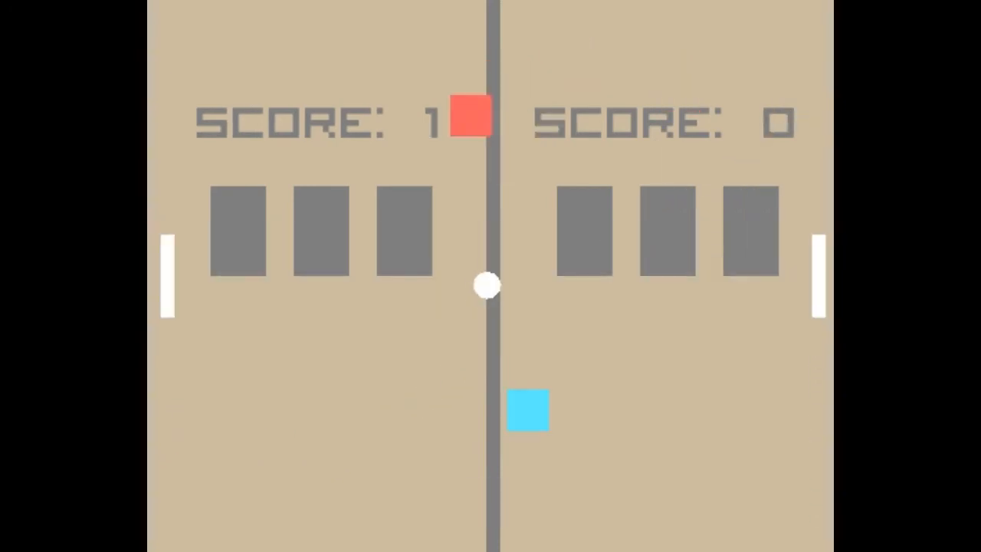
pyautogui.press('w')
pyautogui.press('s')
pyautogui.press('Up')
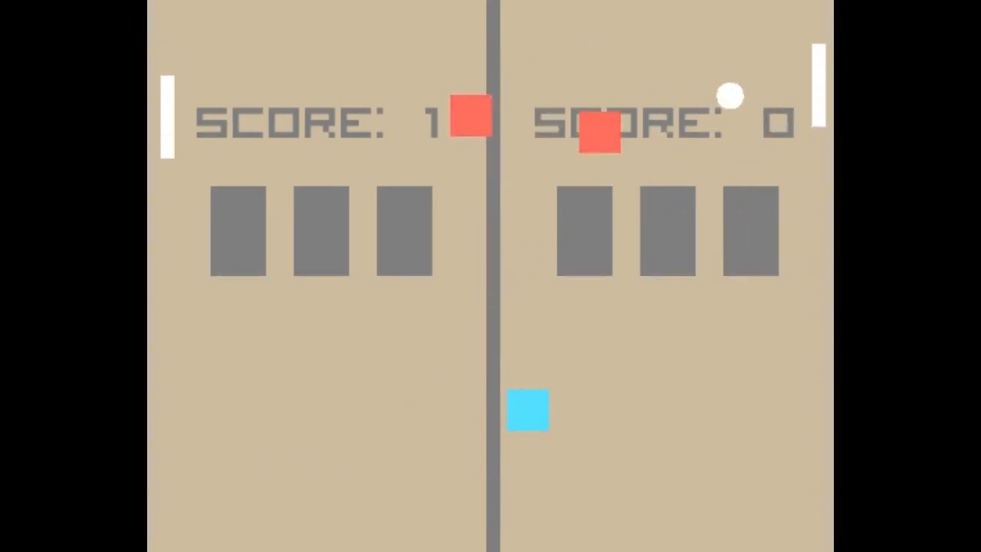
pyautogui.press('Up')
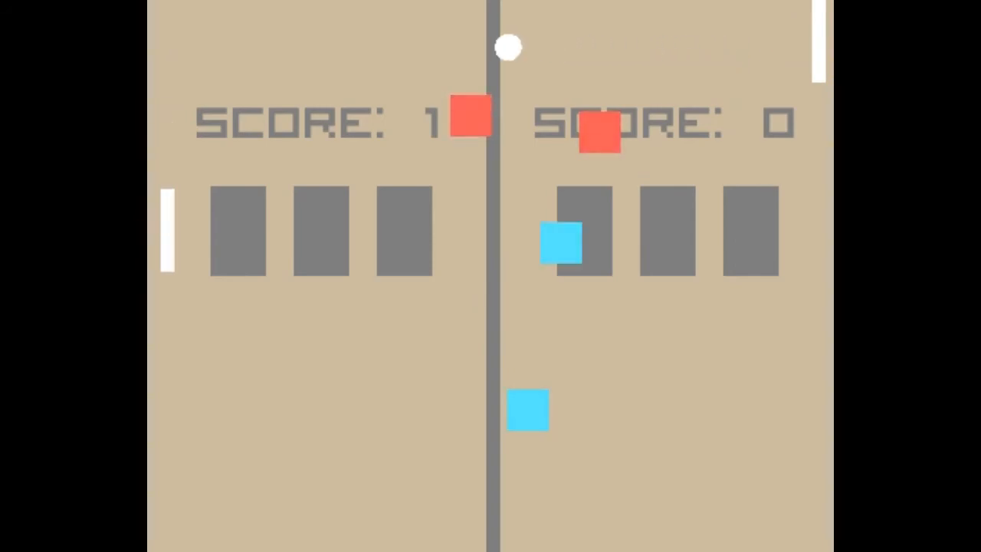
pyautogui.press('w')
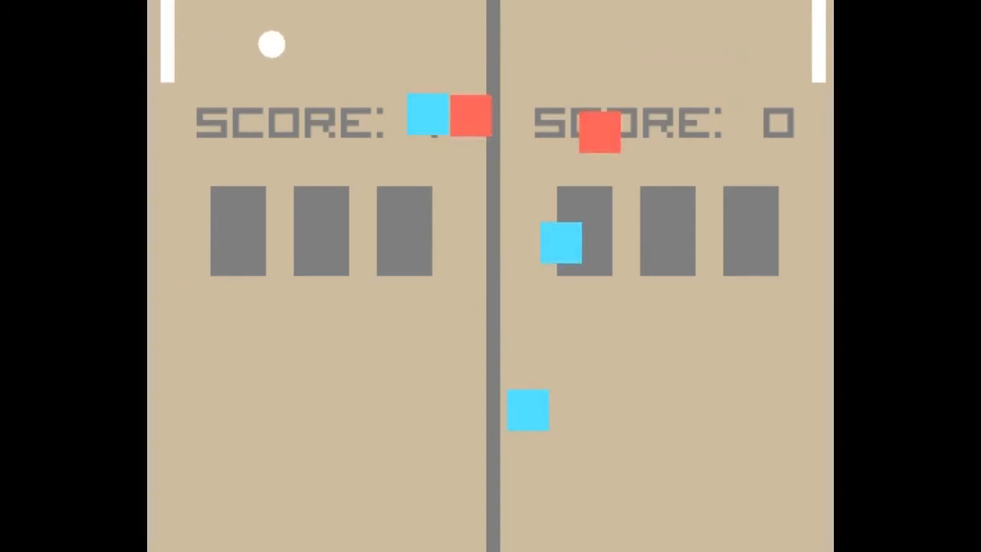
pyautogui.press('s')
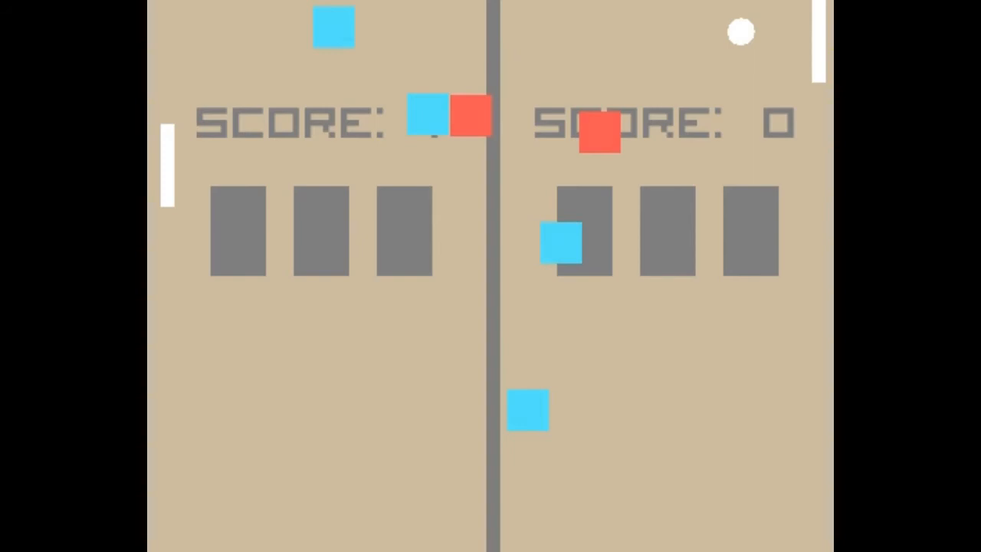
pyautogui.press('w')
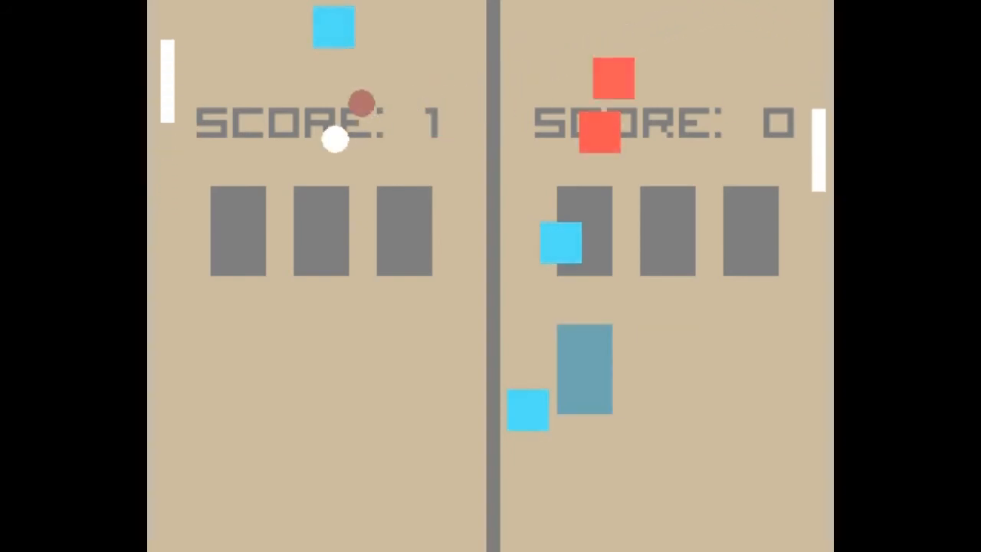
# - Resume again and rally, raising and lowering the paddles to keep returning the ball
pyautogui.press('space')
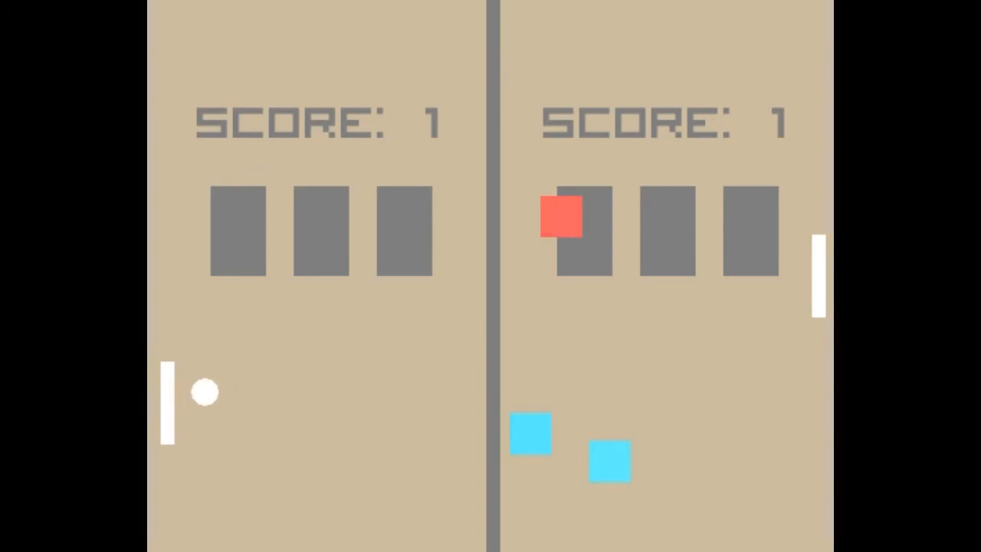
pyautogui.press('s')
pyautogui.press('w')
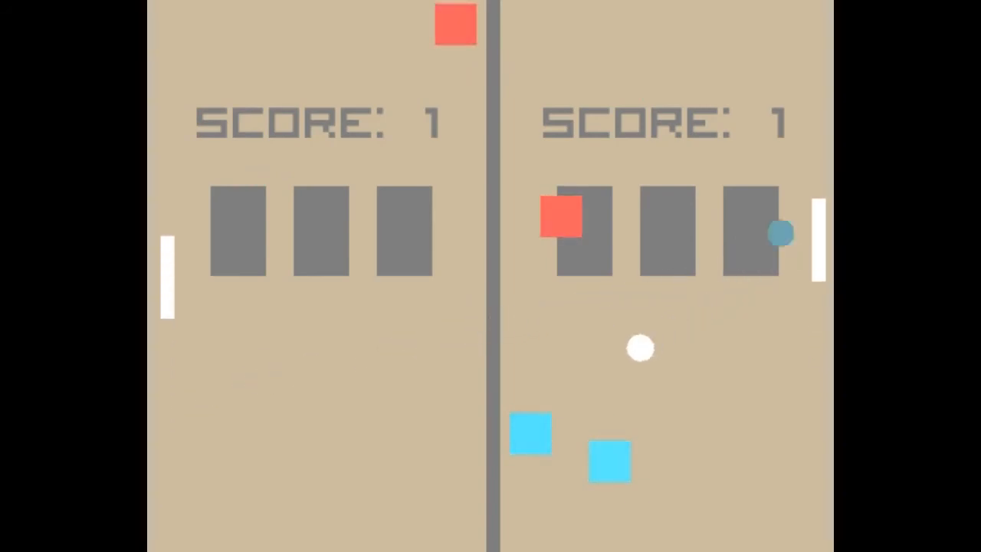
pyautogui.press('s')
pyautogui.press('s')
pyautogui.press('w')
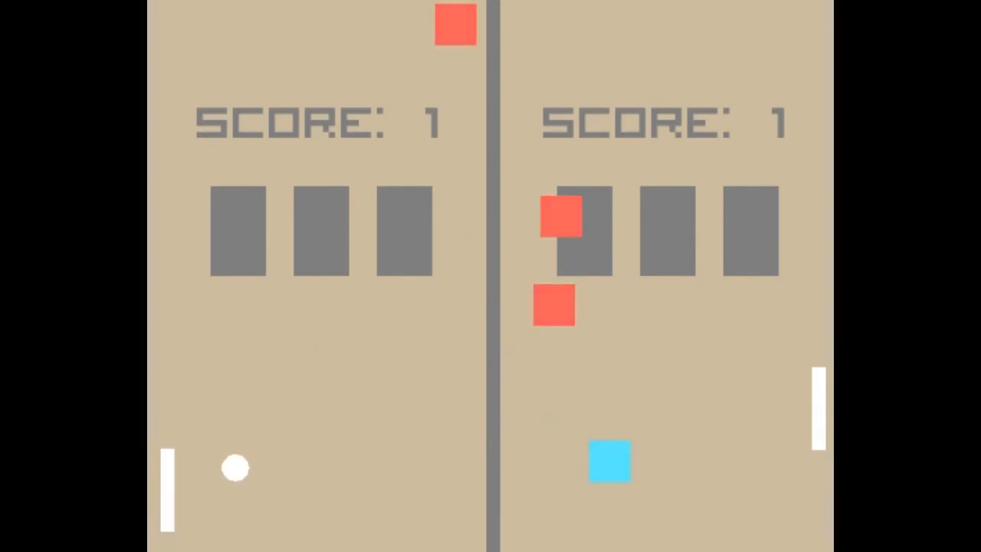
pyautogui.press('w')
pyautogui.press('Up')
pyautogui.press('Up')
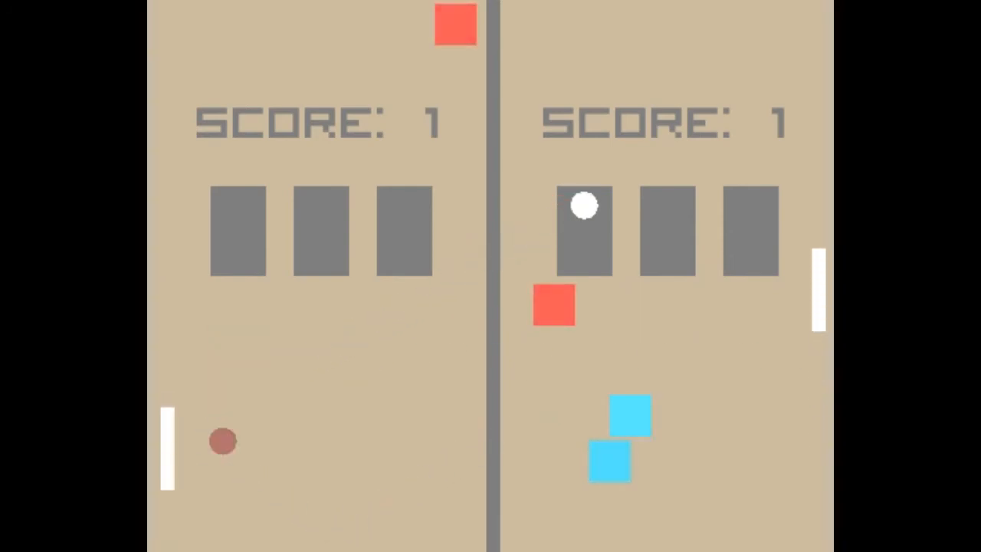
pyautogui.press('w')
pyautogui.press('w')
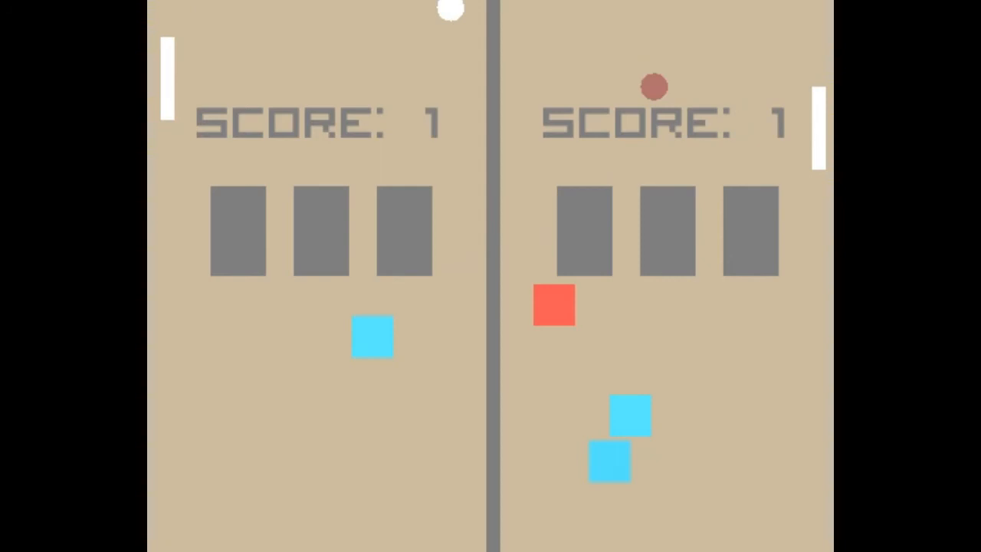
# - Return the balls on both courts, breaking a brick, with the score at 1 each
pyautogui.press('Down')
pyautogui.press('s')
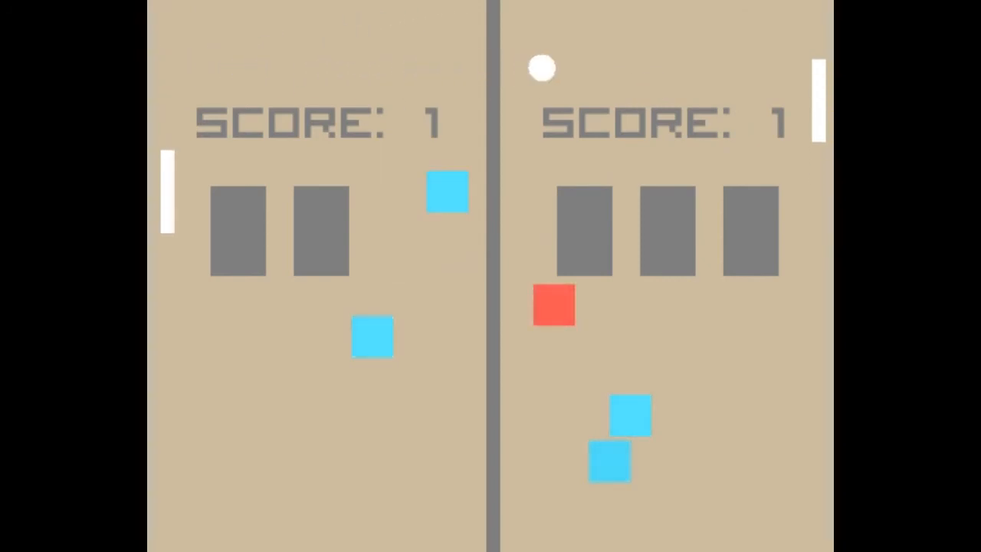
pyautogui.press('Up')
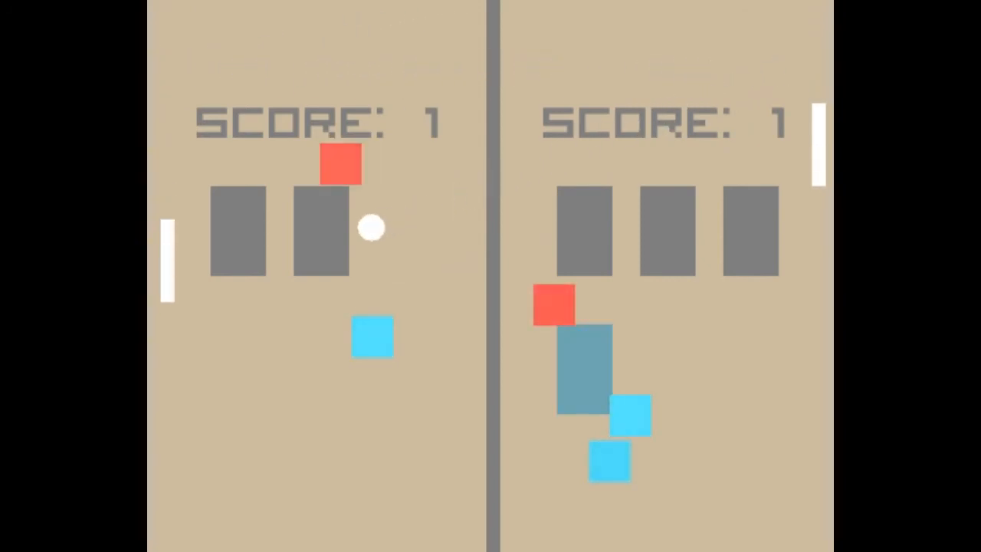
pyautogui.press('w')
pyautogui.press('Down')
pyautogui.press('Down')
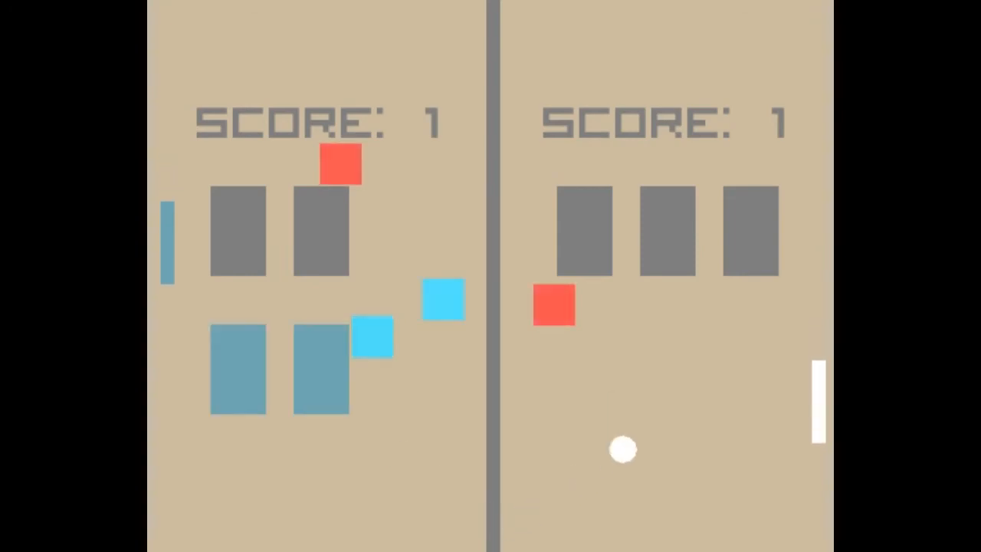
pyautogui.press('s')
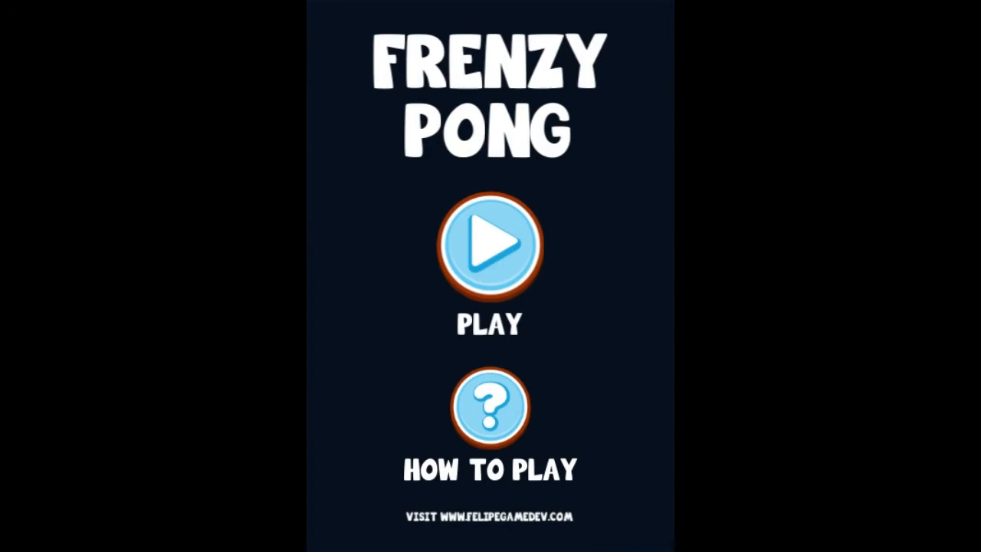
# - Start a Frenzy Pong game from the title screen and pick a player mode with 5 goals to win
pyautogui.press('Return')
pyautogui.press('Return')
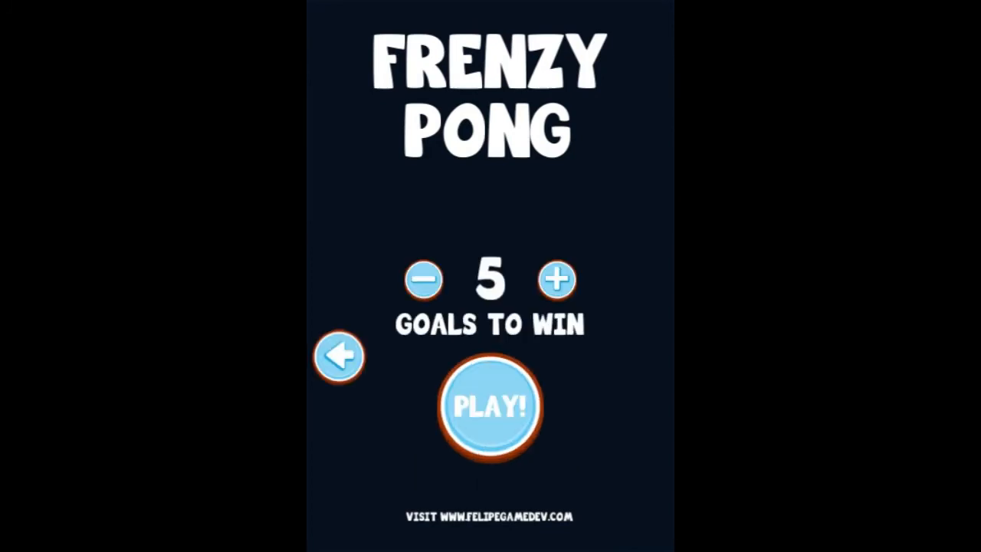
pyautogui.press('Return')
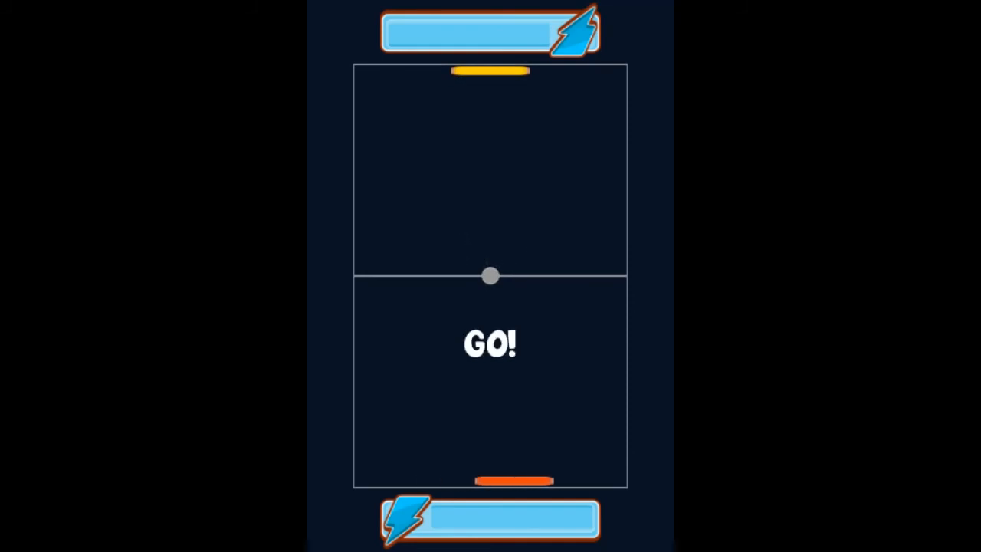
# - Slide the bottom red paddle left and right to return the ball in the opening 0-0 rally
pyautogui.press('Left')
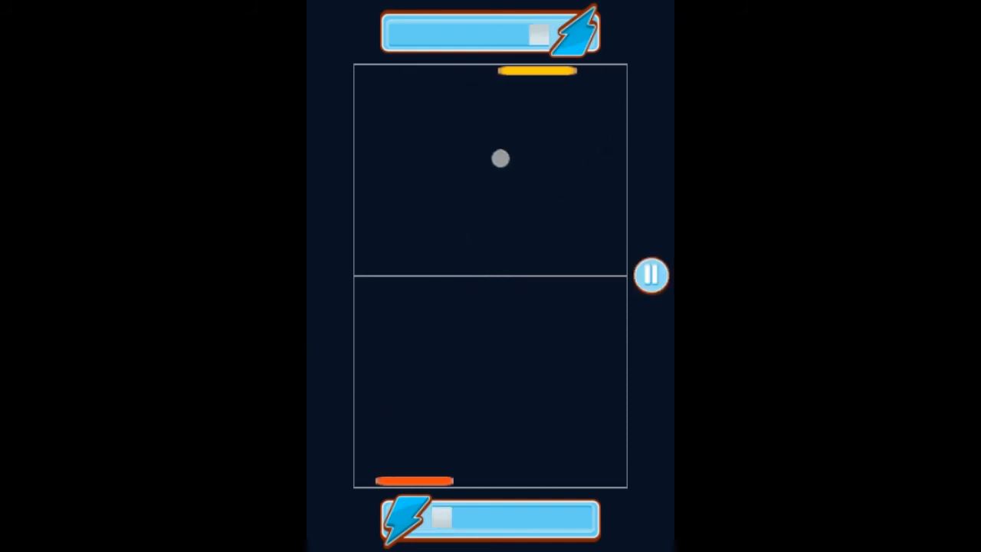
pyautogui.press('Right')
pyautogui.press('Right')
pyautogui.press('Right')
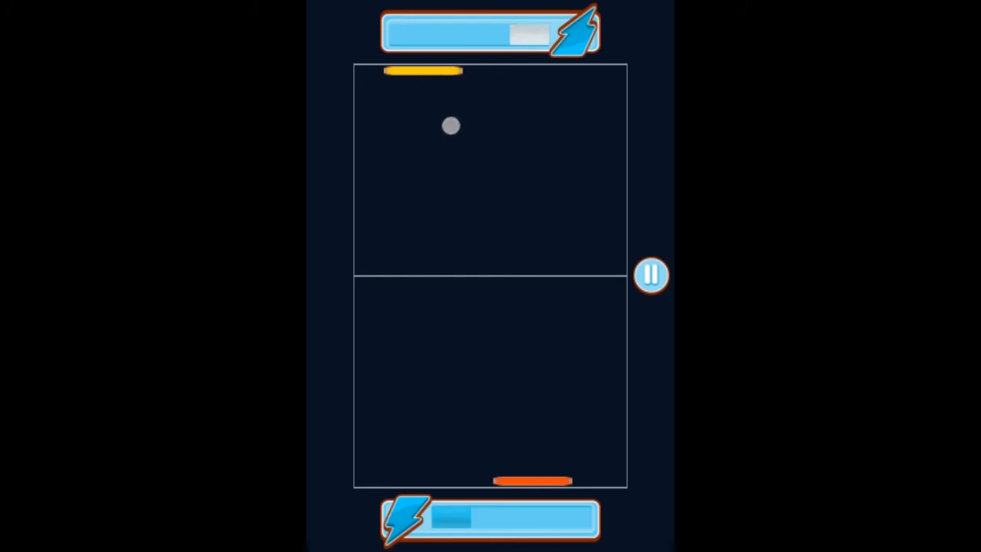
pyautogui.press('Left')
pyautogui.press('Left')
pyautogui.press('Left')
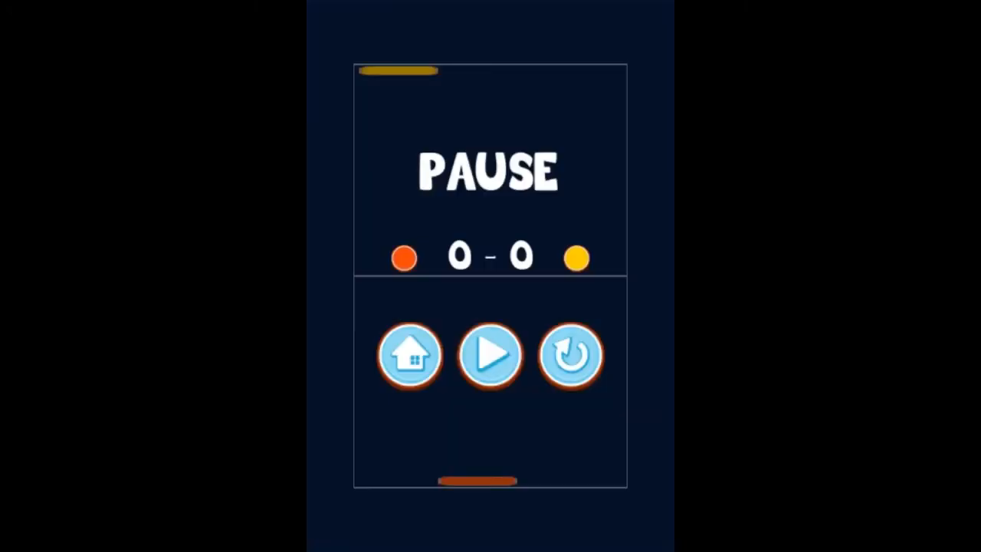
# - Restart the paused Frenzy Pong match, then start a Giga Pong VS CPU match
pyautogui.click(571, 354)
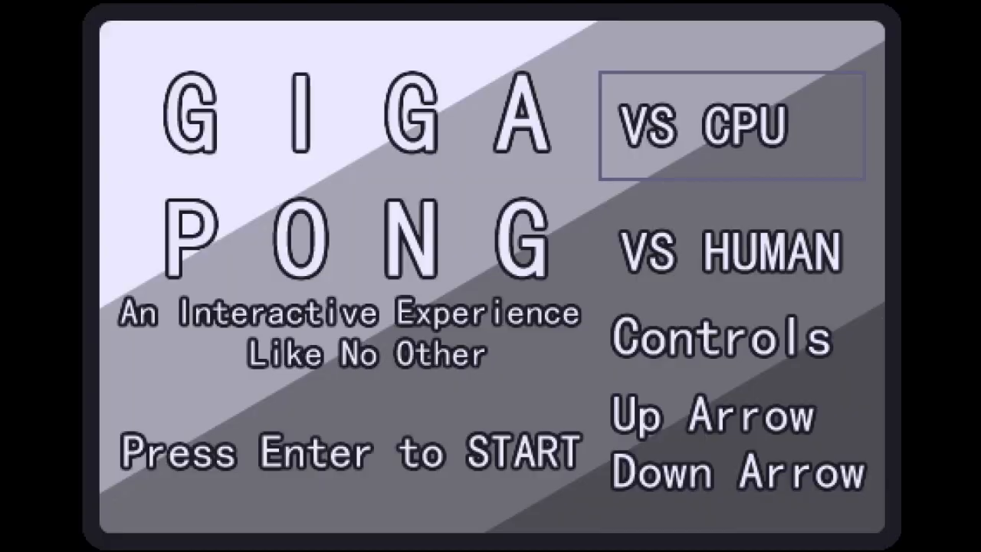
pyautogui.press('Return')
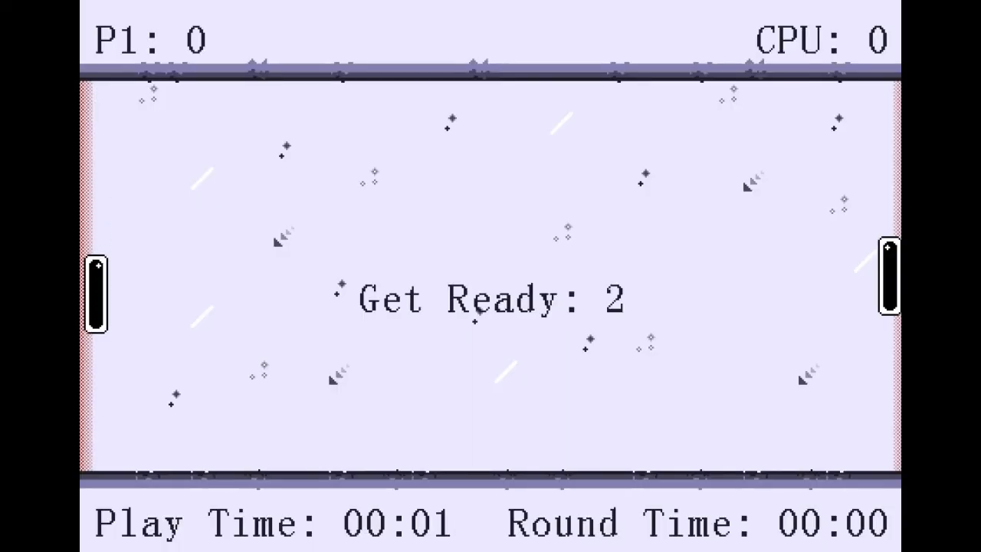
# - Move the left paddle up and down to return the ball through the first Giga Pong round
pyautogui.press('Up')
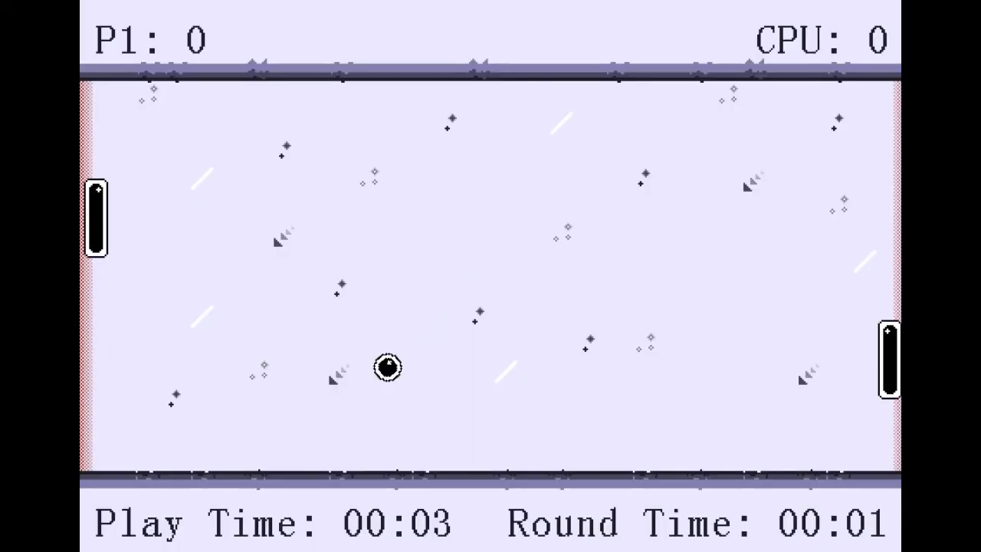
pyautogui.press('Down')
pyautogui.press('Up')
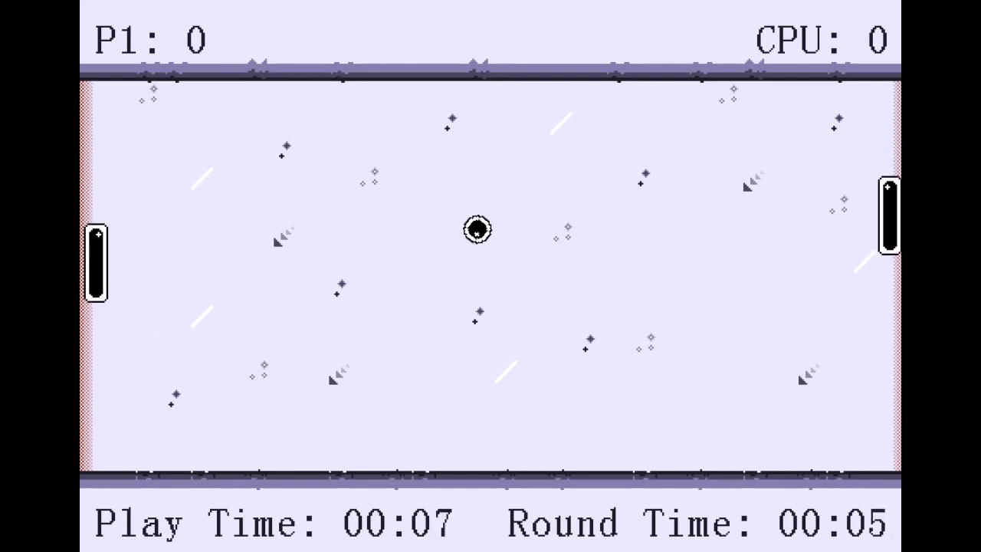
pyautogui.press('Down')
pyautogui.press('Up')
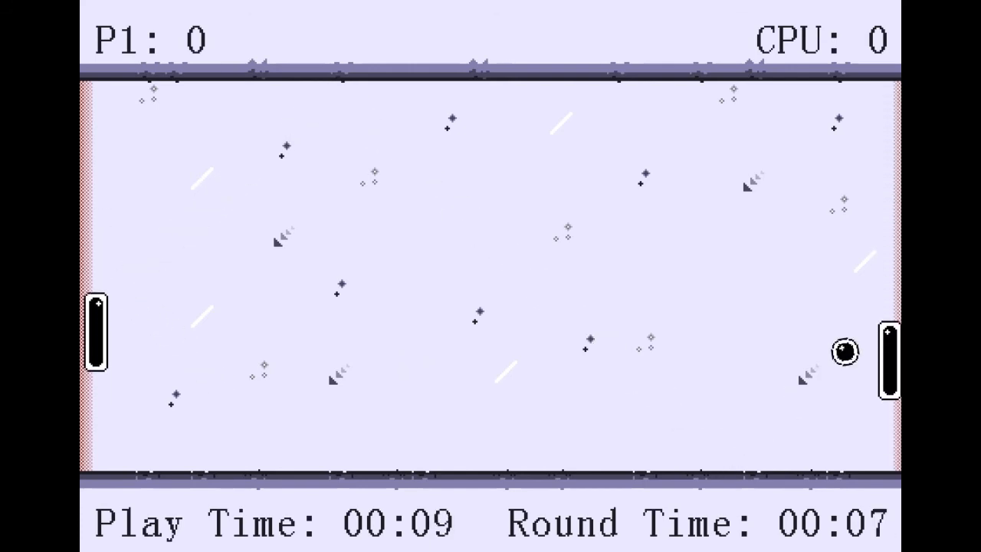
pyautogui.press('Up')
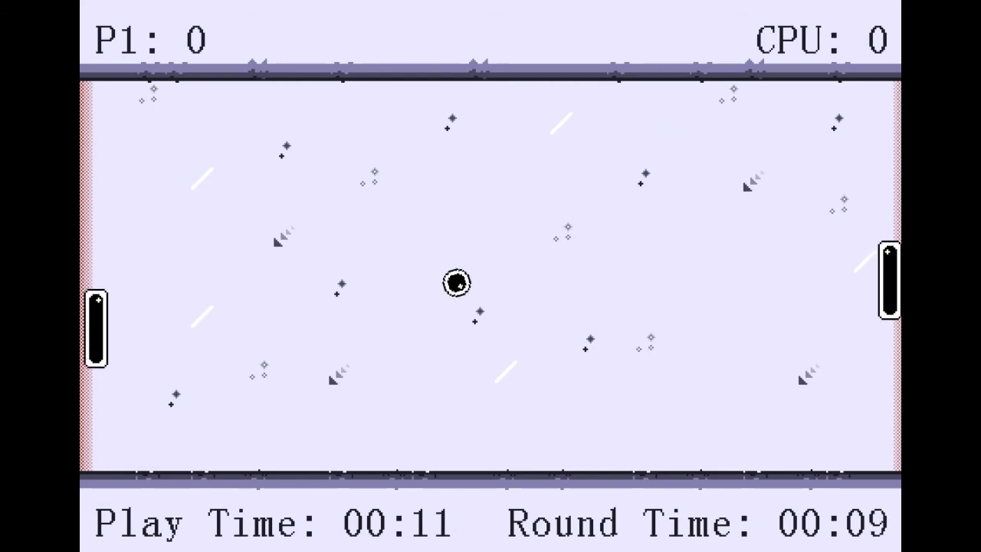
pyautogui.press('Down')
pyautogui.press('Up')
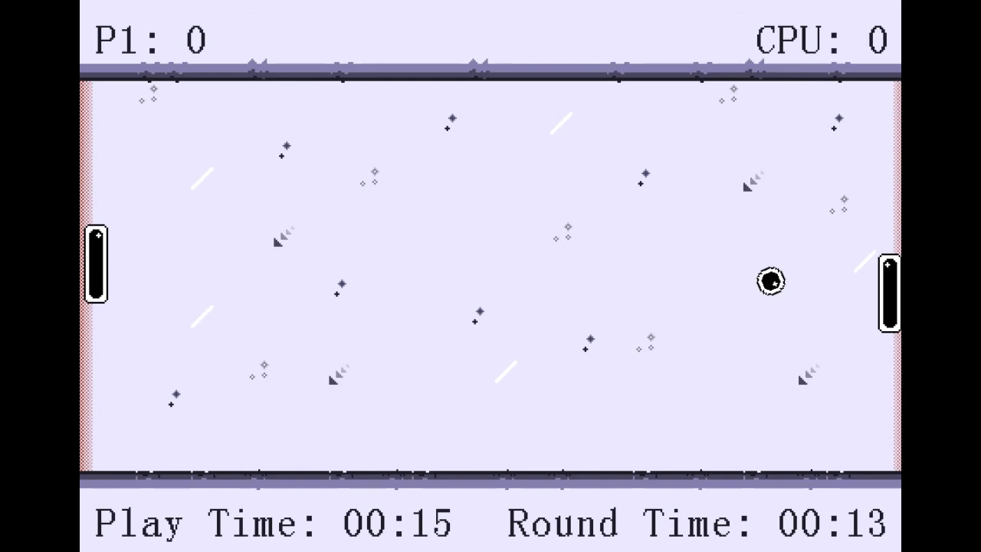
pyautogui.press('Up')
pyautogui.press('Down')
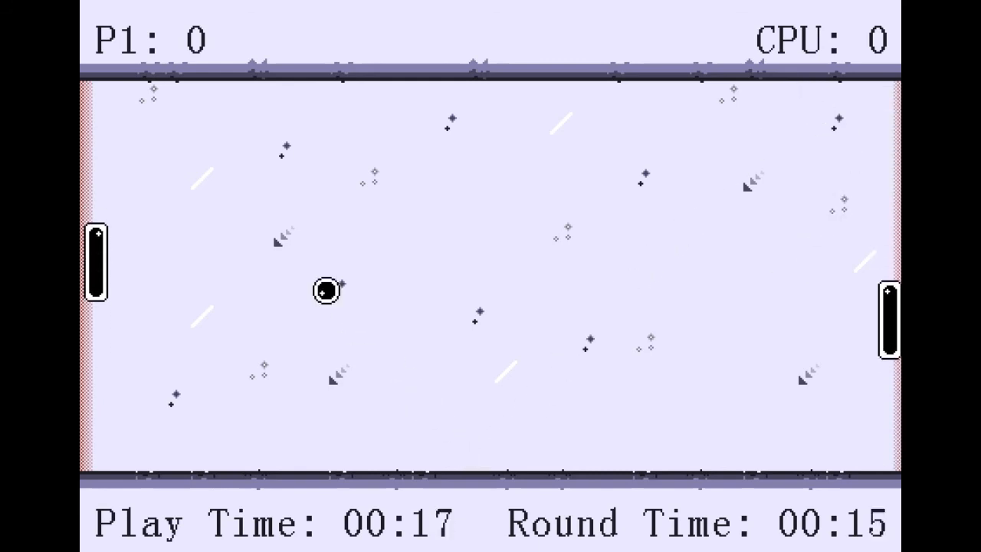
pyautogui.press('Up')
pyautogui.press('Up')
pyautogui.press('Down')
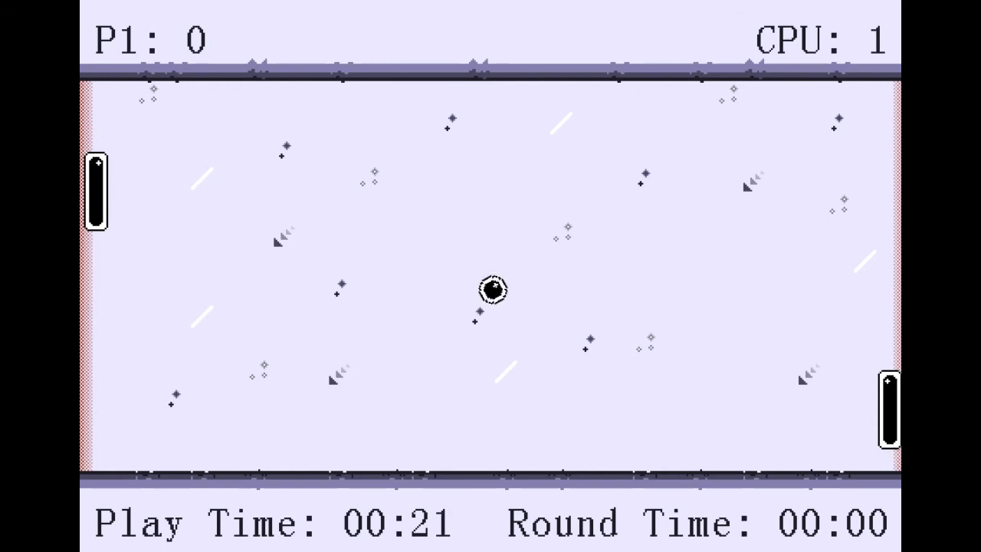
# - Position the left paddle for the new round and return the ball toward the CPU
pyautogui.press('Down')
pyautogui.press('Up')
pyautogui.press('Up')
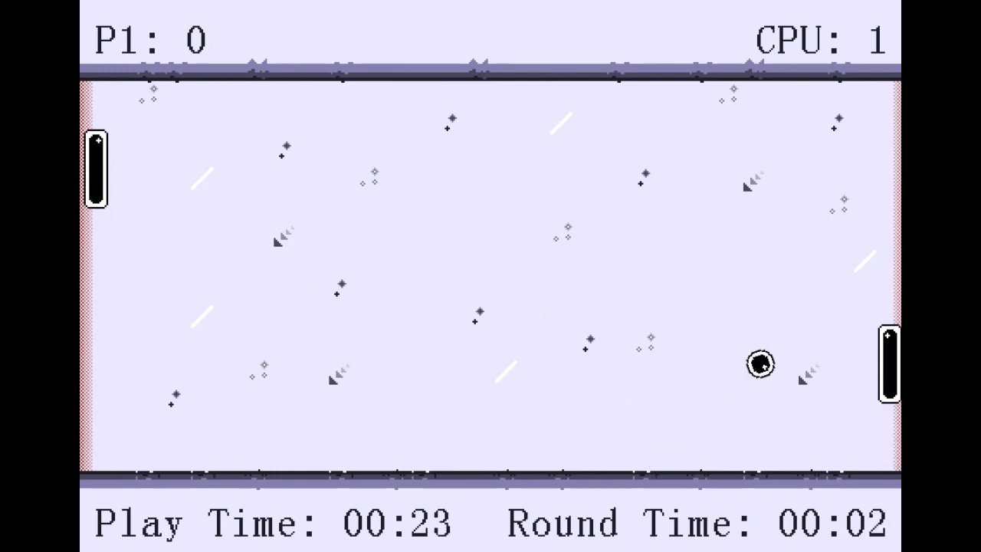
pyautogui.press('Down')
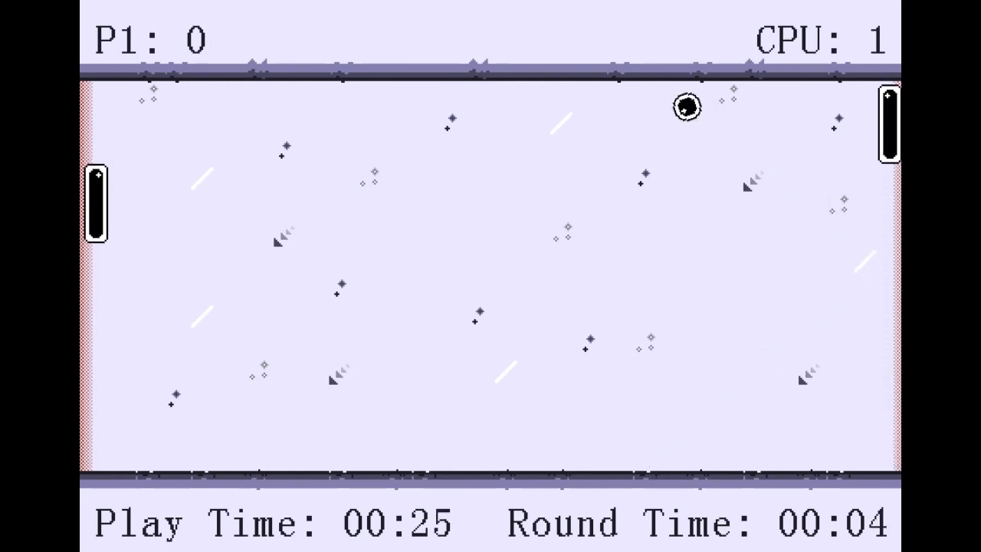
pyautogui.press('Down')
pyautogui.press('Down')
pyautogui.press('Down')
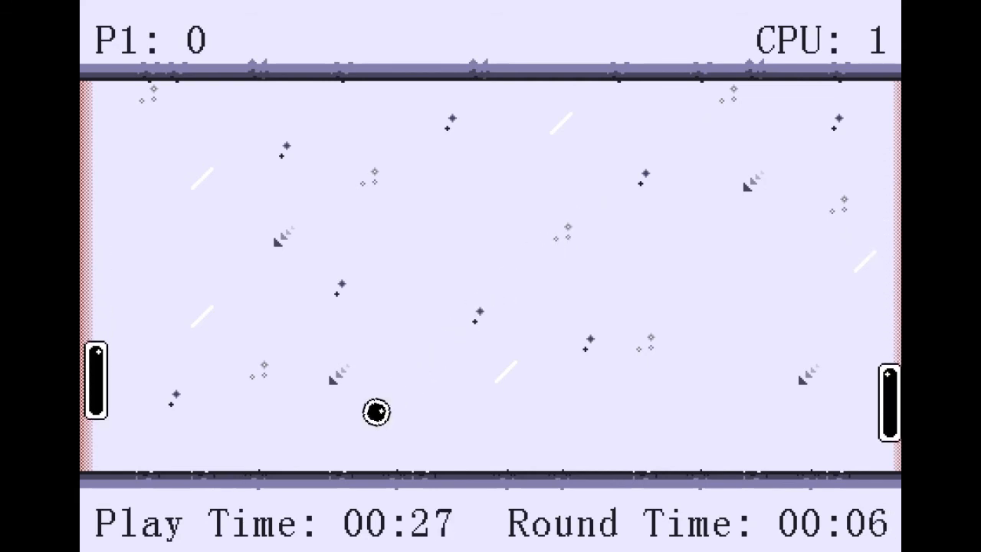
pyautogui.press('Up')
pyautogui.press('Up')
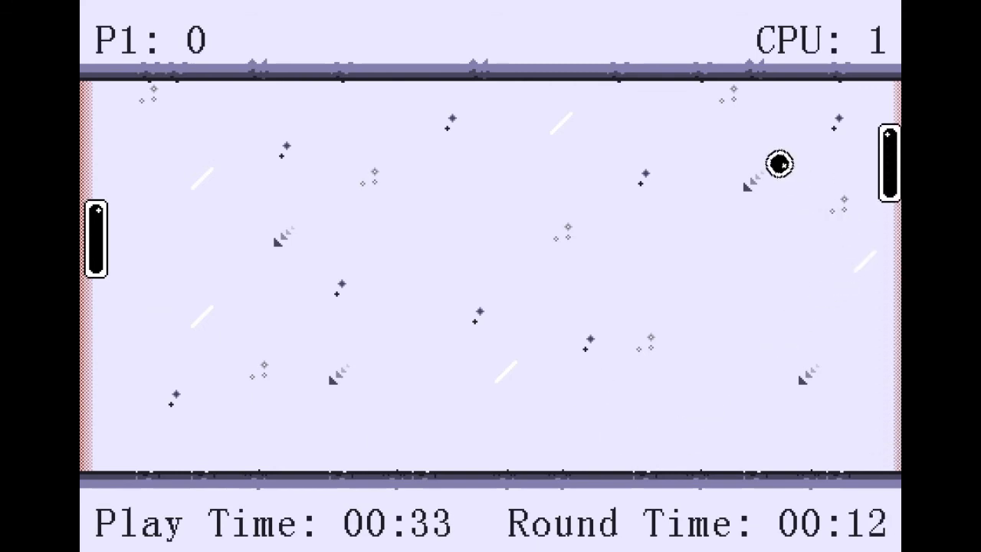
pyautogui.press('Down')
pyautogui.press('Down')
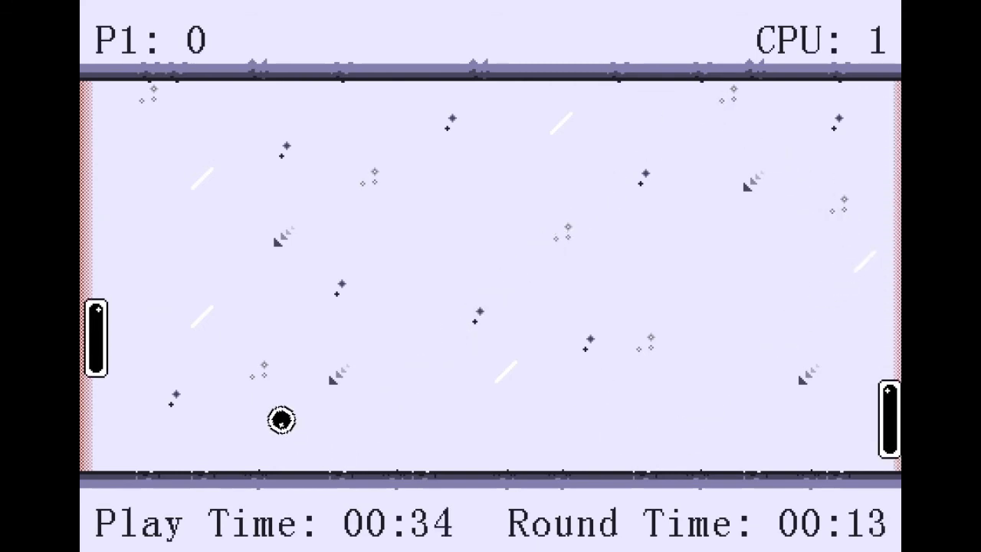
pyautogui.press('Up')
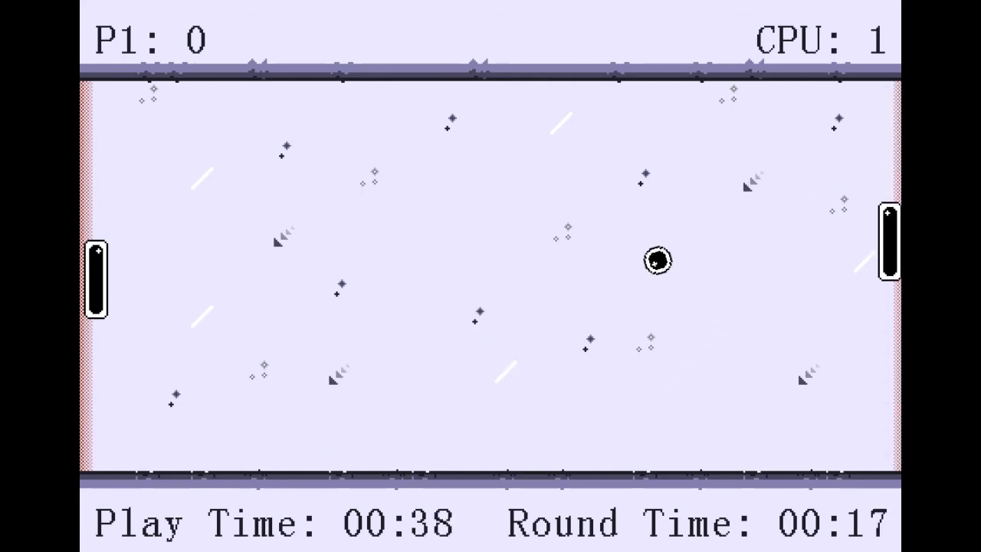
# - Chase the ball with the left paddle as the CPU goes up 2-0 and a new rally launches
pyautogui.press('Up')
pyautogui.press('Up')
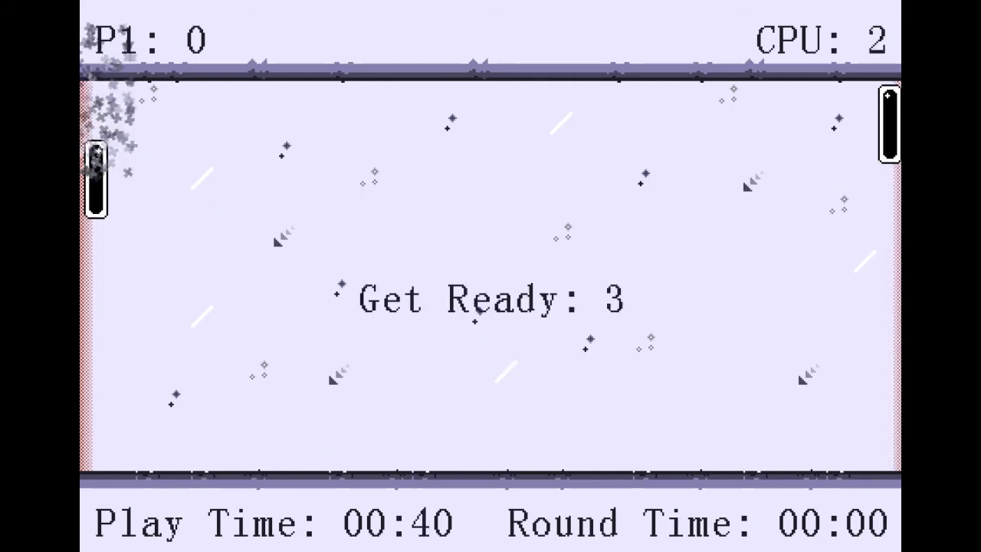
pyautogui.press('Down')
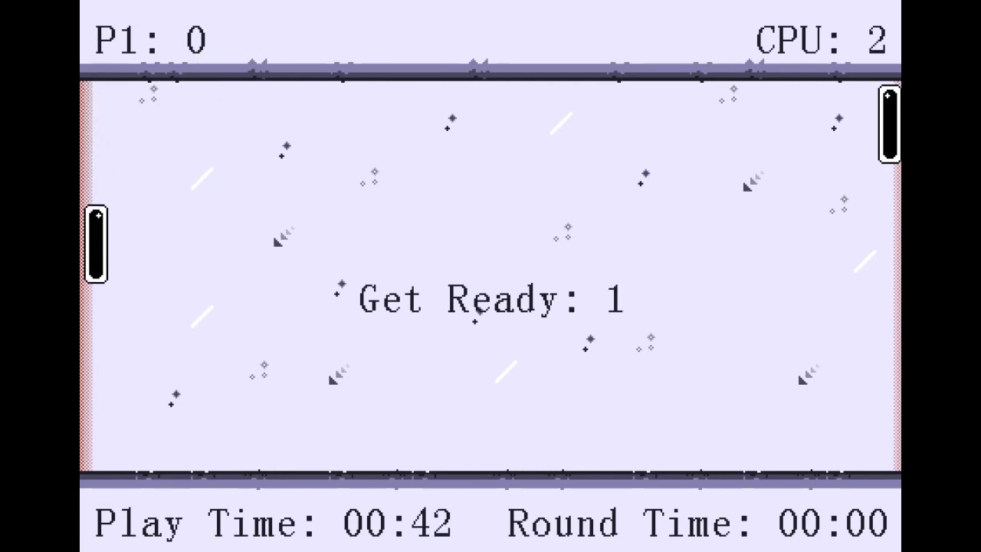
pyautogui.press('Up')
pyautogui.press('Down')
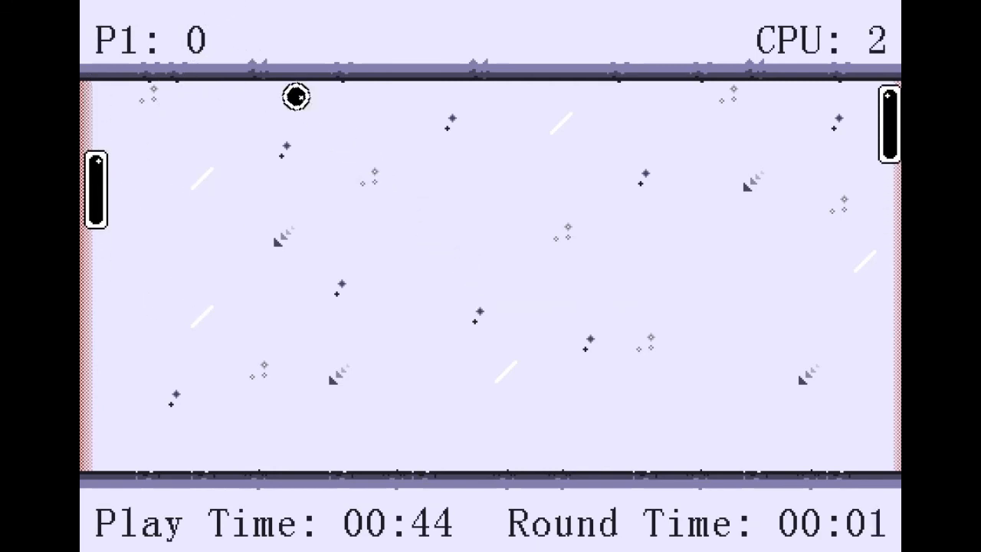
pyautogui.press('Down')
pyautogui.press('Down')
pyautogui.press('Down')
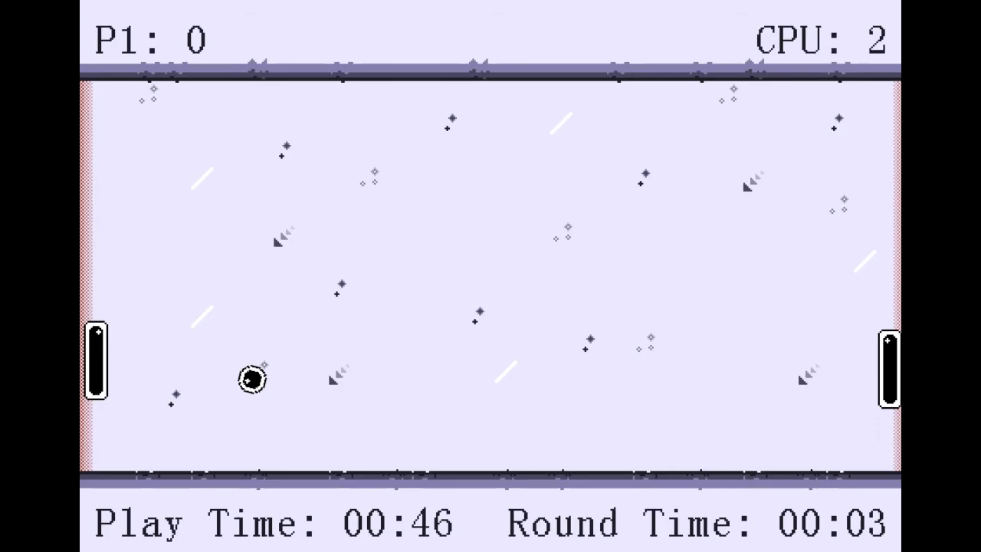